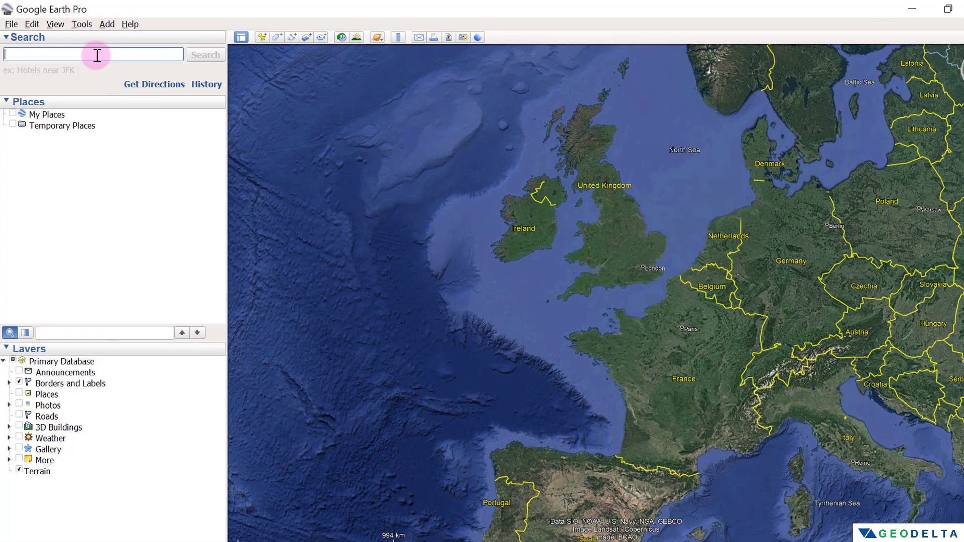
# Step: Pan the globe from Britain to northern England and the Irish Sea, ready to search
pyautogui.click(93, 52)
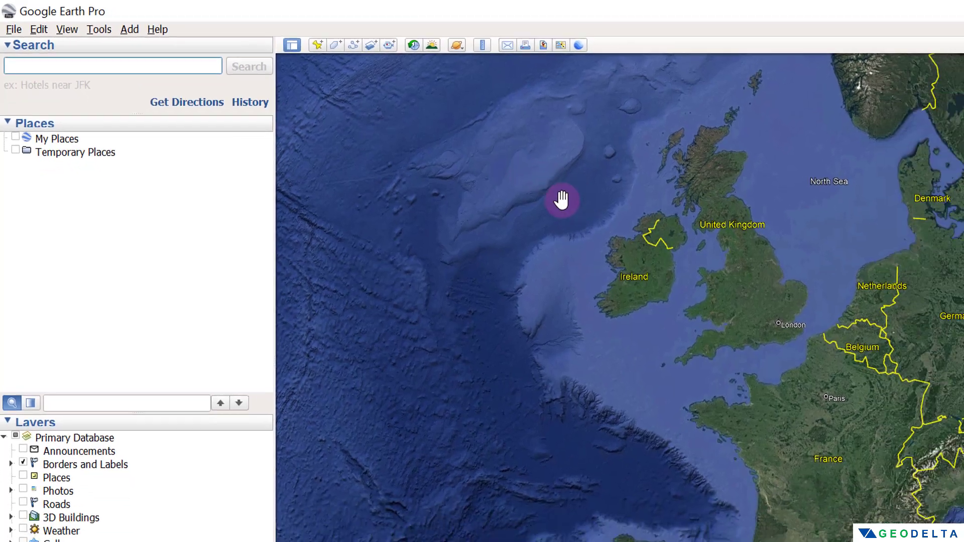
pyautogui.scroll(-3, 563, 201)
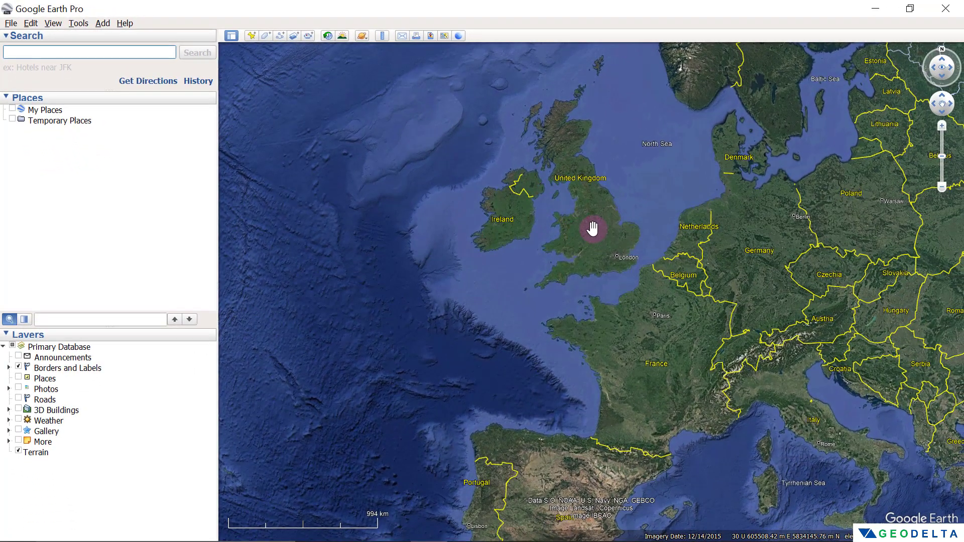
pyautogui.moveTo(597, 226); pyautogui.dragTo(566, 203)
pyautogui.scroll(5, 566, 204)
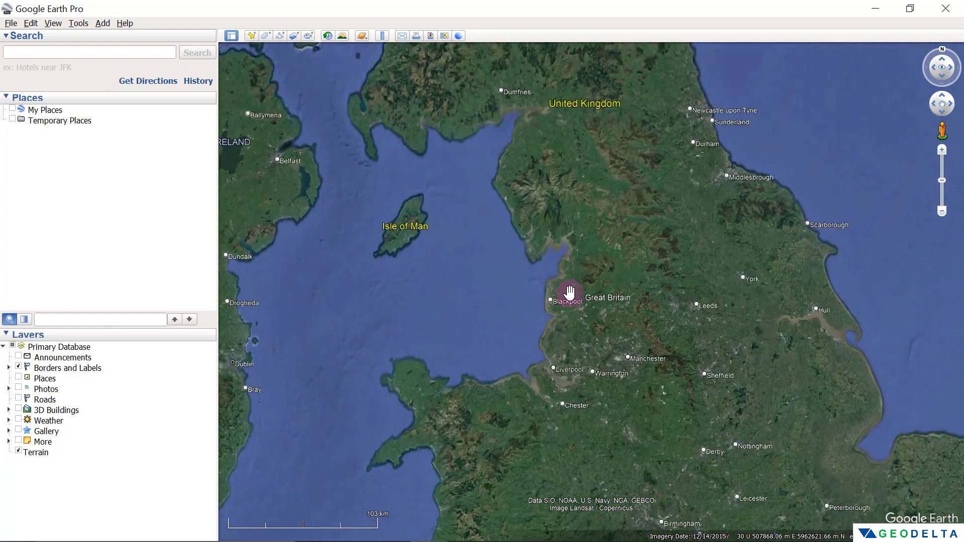
pyautogui.scroll(2, 570, 292)
pyautogui.moveTo(577, 340); pyautogui.dragTo(577, 291)
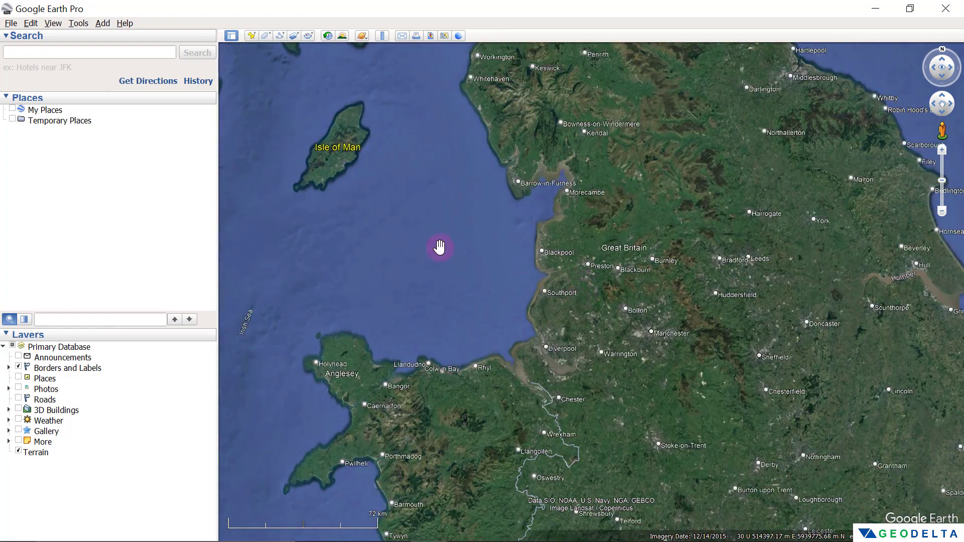
pyautogui.click(115, 51)
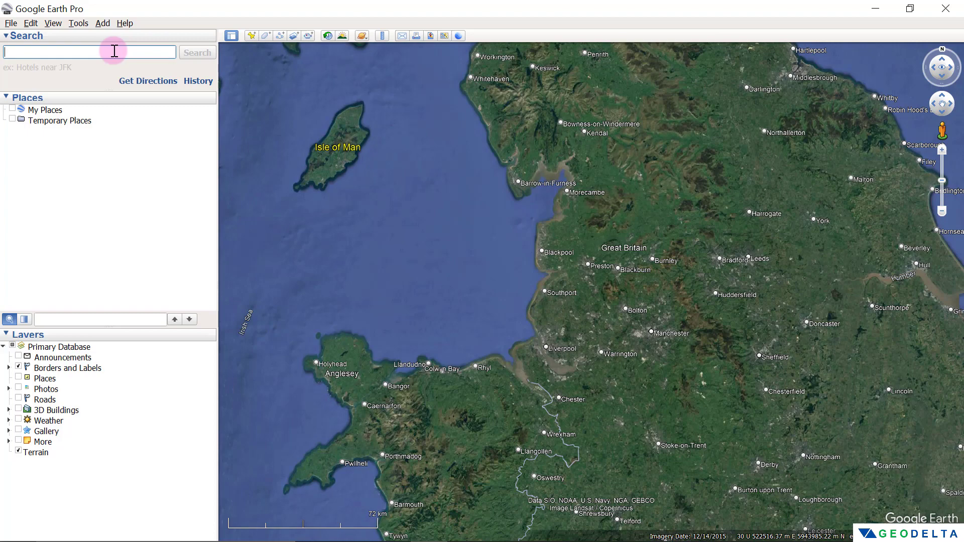
pyautogui.write('Sai')
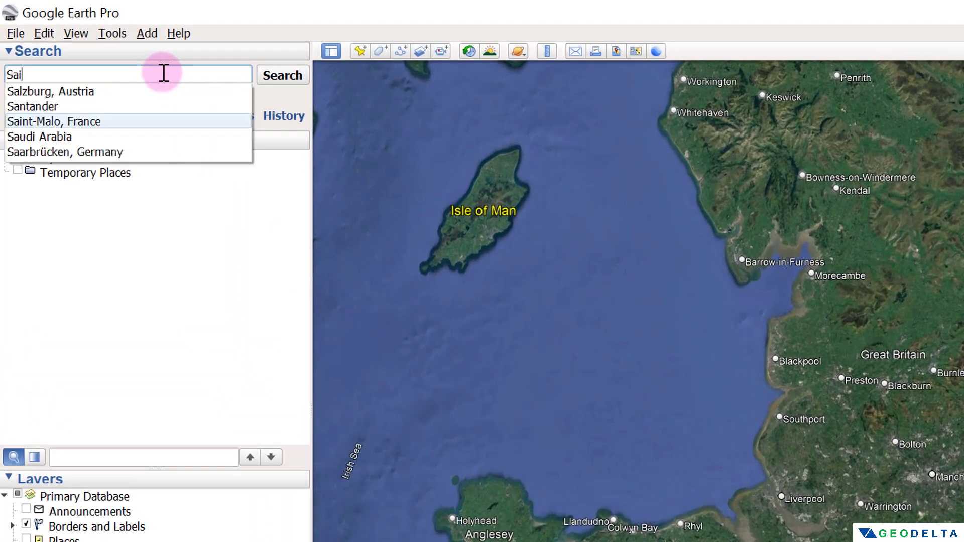
pyautogui.write("nsbury's")
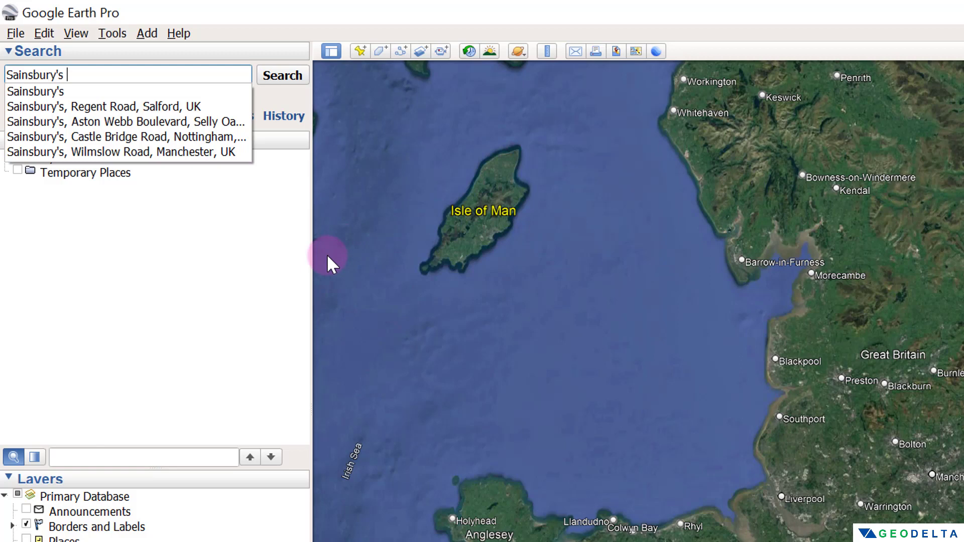
pyautogui.write('liverpool')
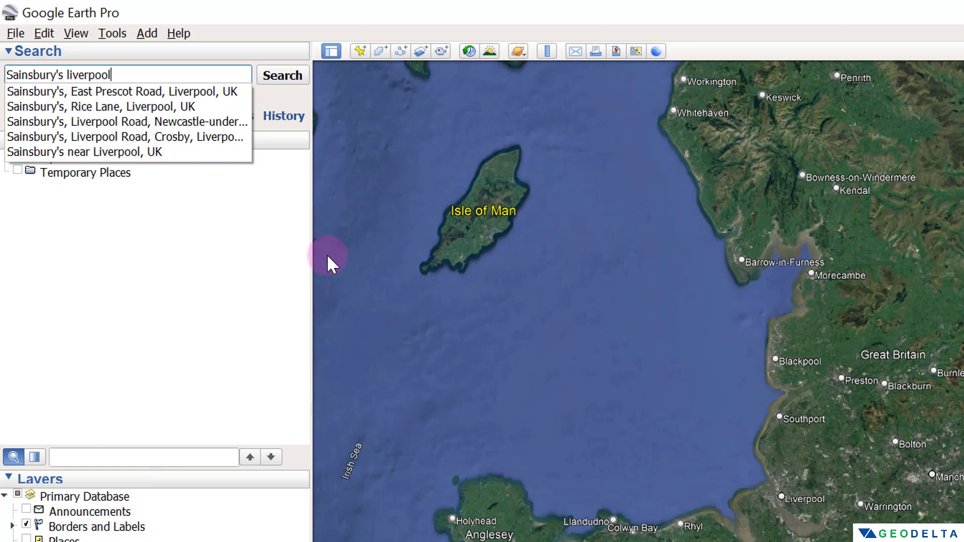
# Step: Search for "Sainsbury's liverpool" and zoom in around the Everton store marker
pyautogui.press('Return')
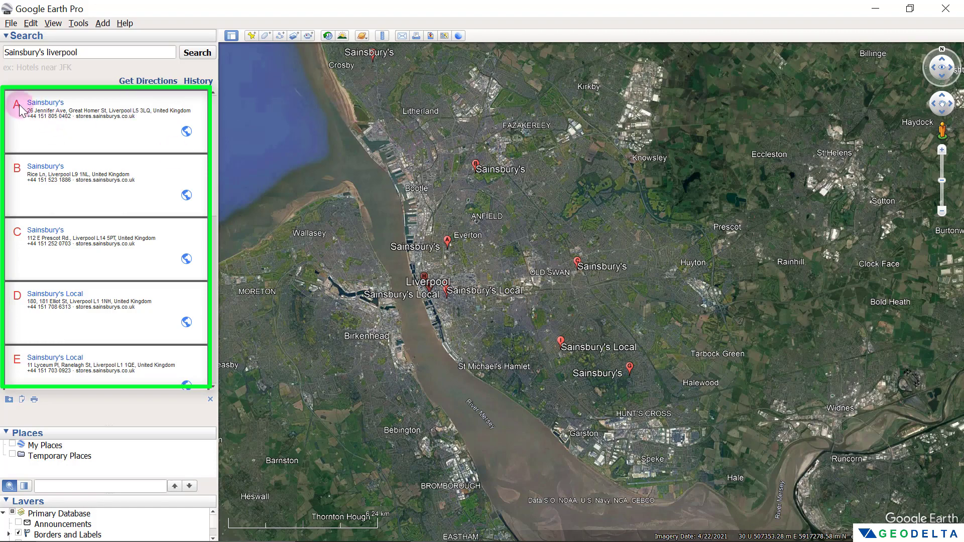
pyautogui.doubleClick(441, 251)
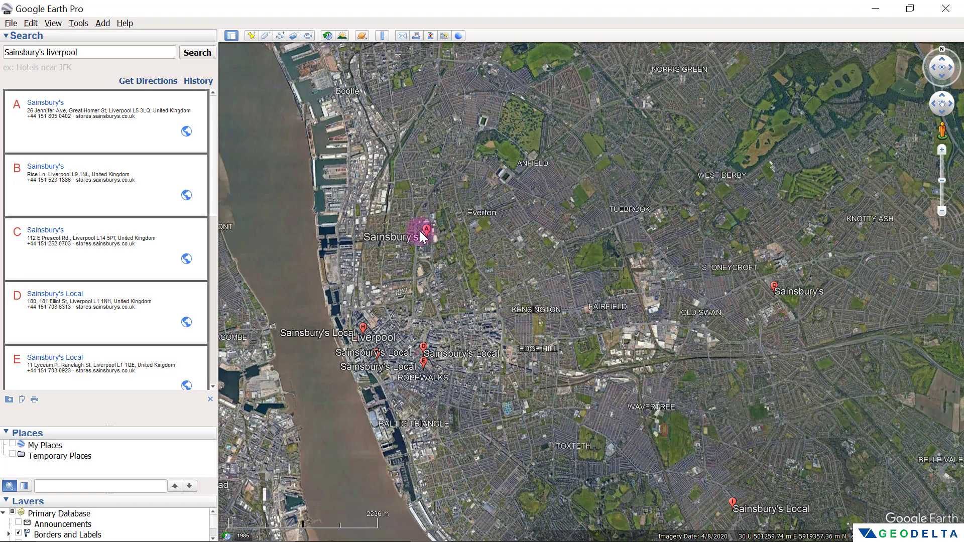
pyautogui.scroll(-2, 193, 173)
pyautogui.scroll(2, 194, 172)
pyautogui.scroll(-3, 362, 226)
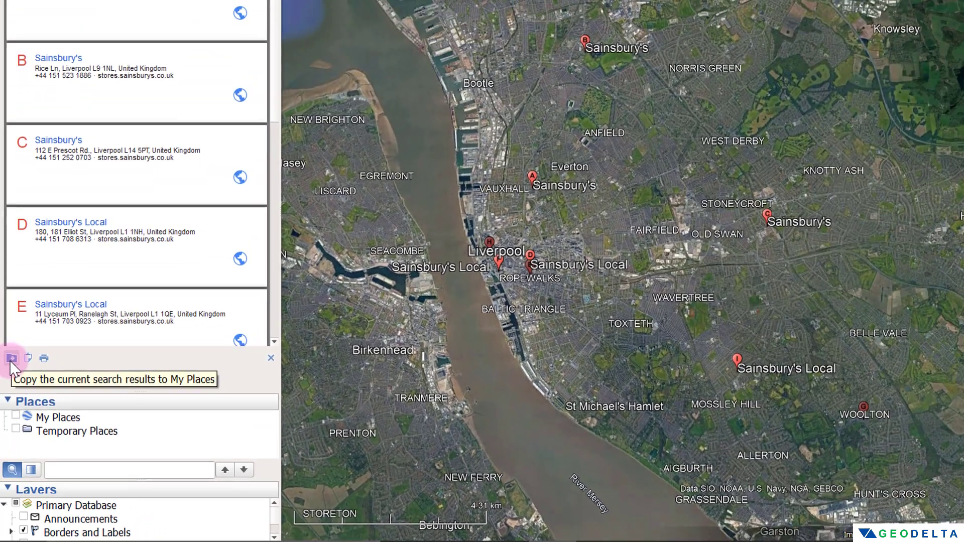
# Step: Copy the Sainsbury's liverpool results into My Places and expand the folder's placemarks
pyautogui.moveTo(122, 362); pyautogui.dragTo(122, 185)
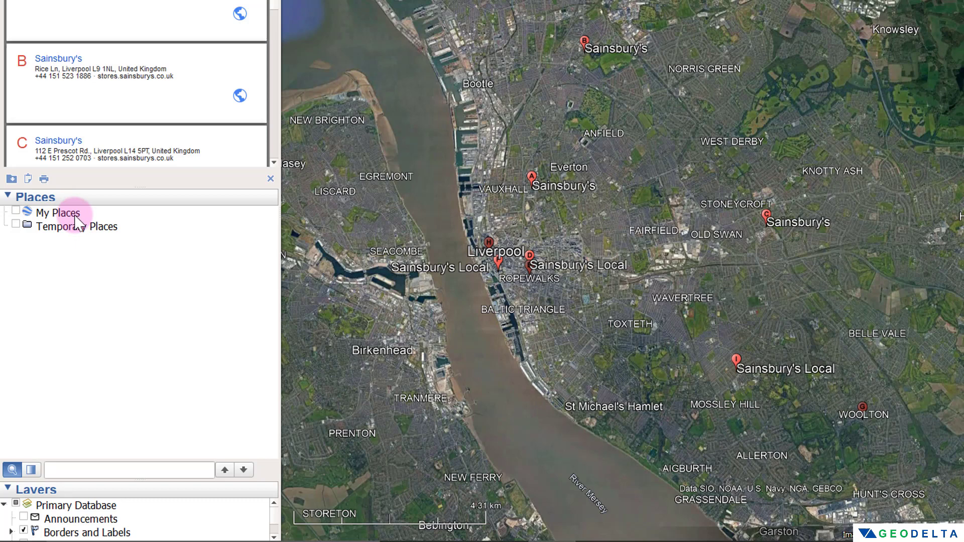
pyautogui.click(12, 179)
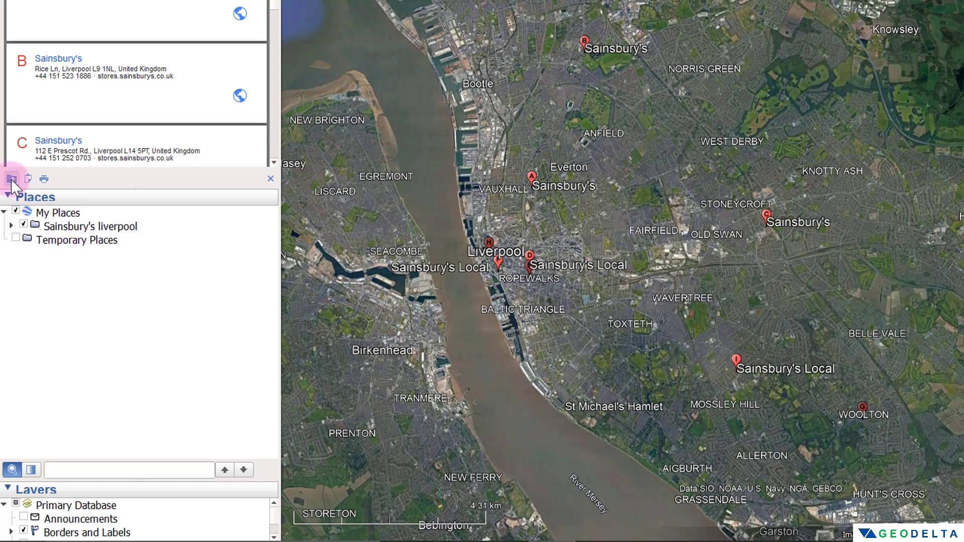
pyautogui.click(105, 227)
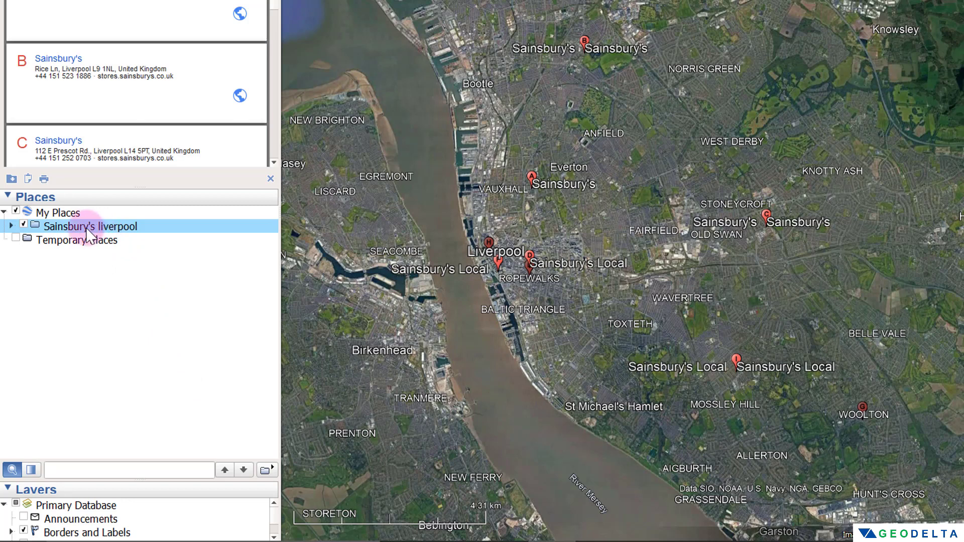
pyautogui.click(13, 226)
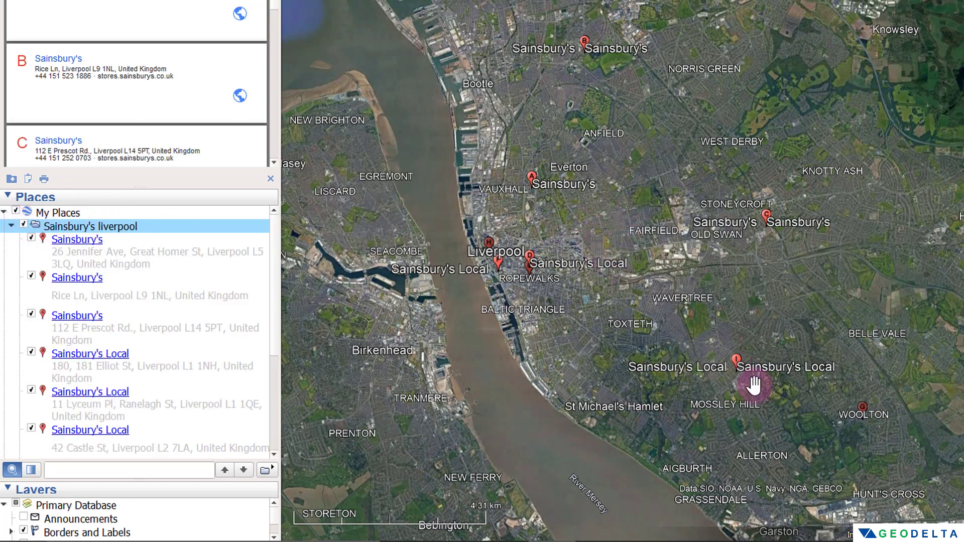
pyautogui.scroll(-3, 159, 257)
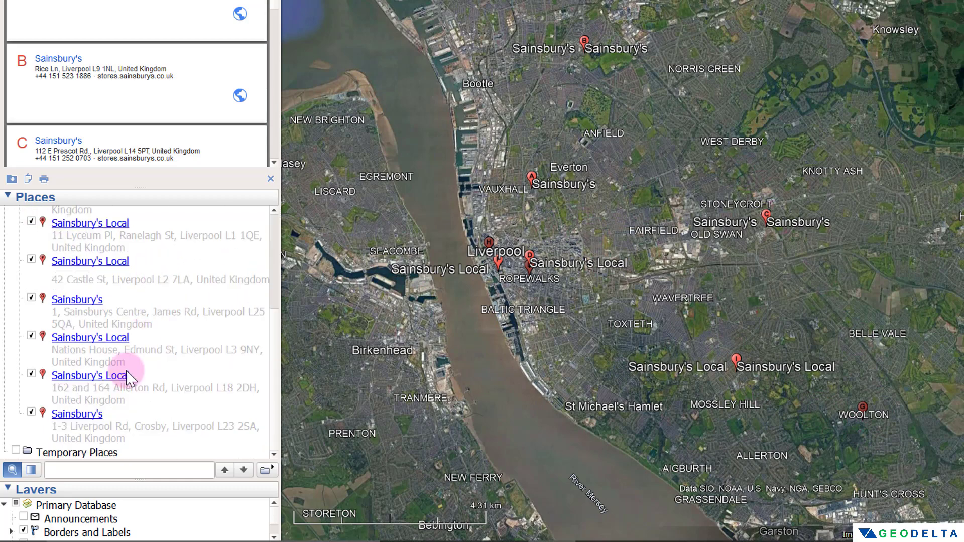
pyautogui.scroll(3, 117, 397)
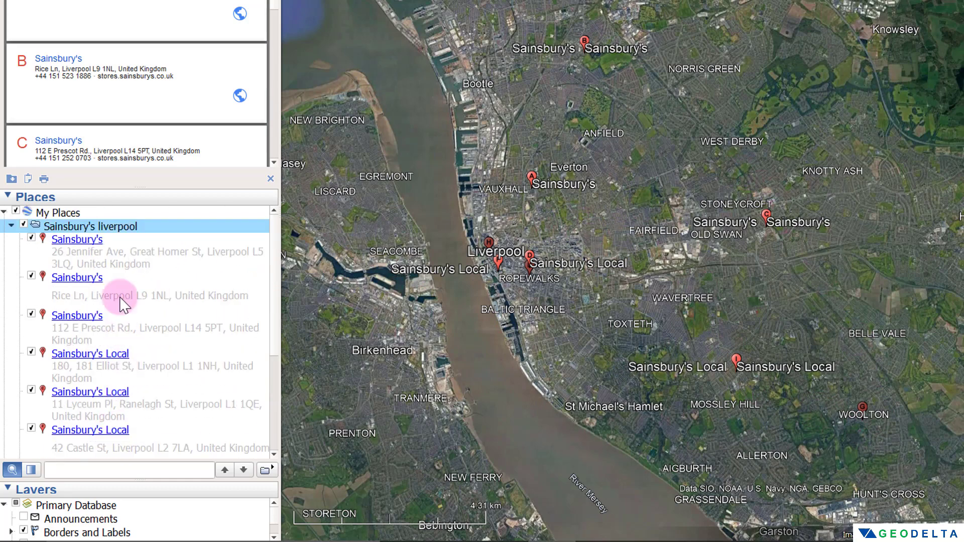
# Step: Save the Sainsbury's liverpool folder as a Kml (*.kml) file in Exporting Addresses
pyautogui.rightClick(101, 227)
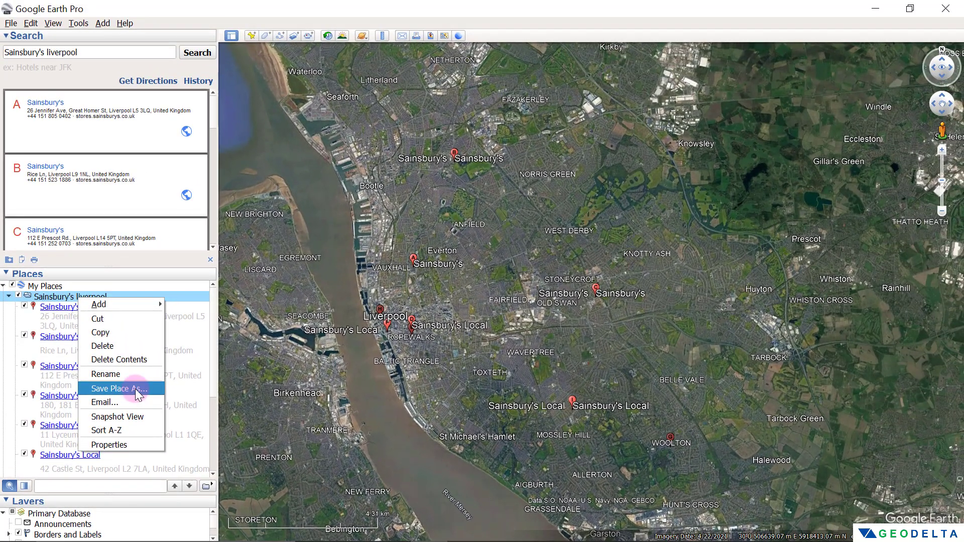
pyautogui.click(174, 348)
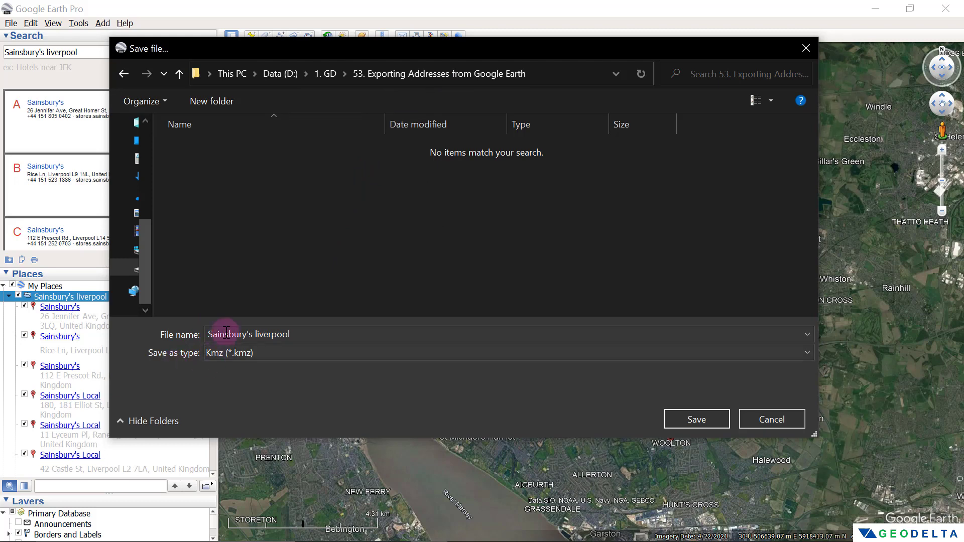
pyautogui.click(229, 353)
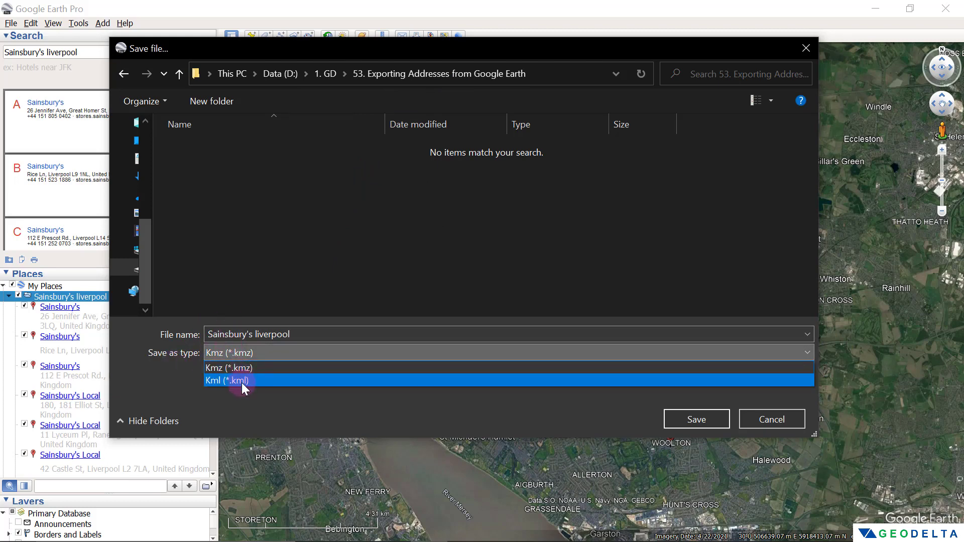
pyautogui.click(215, 383)
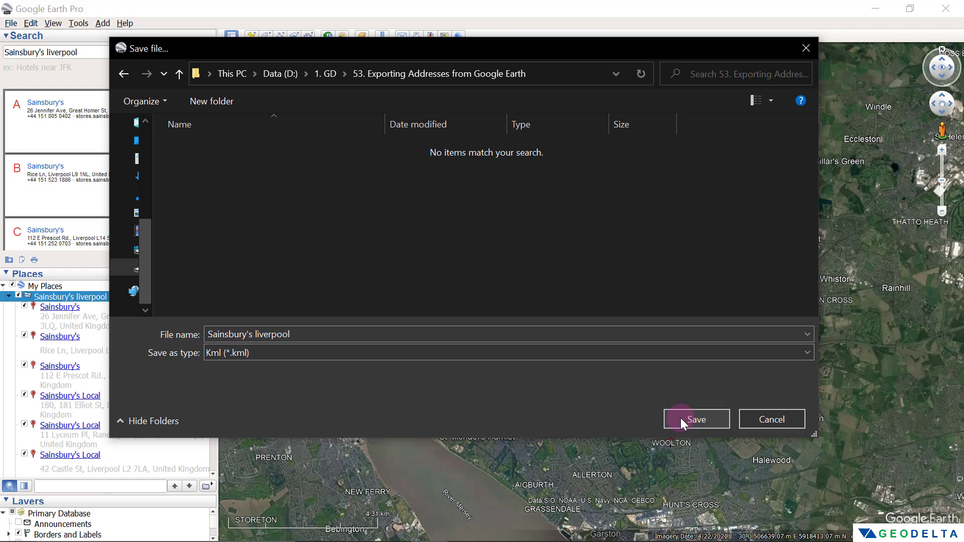
pyautogui.click(696, 419)
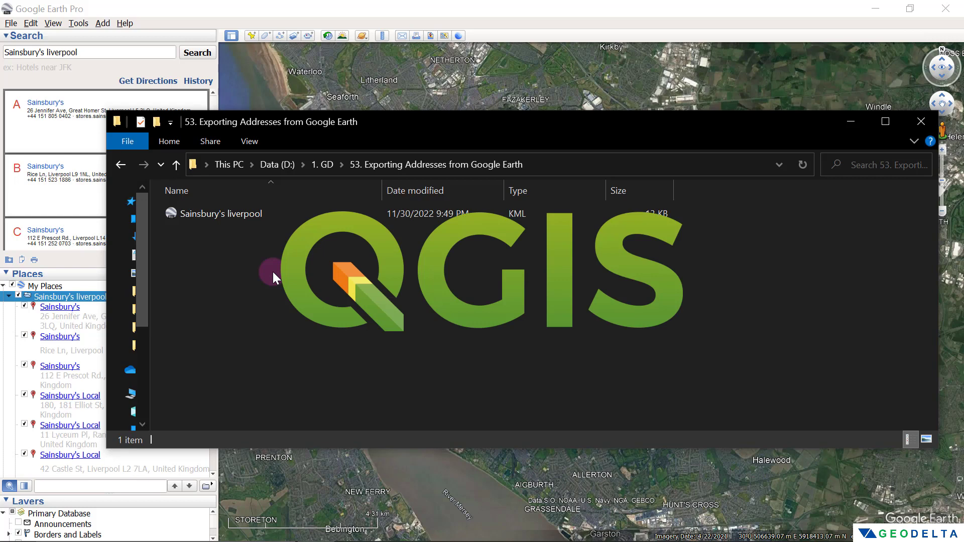
# Step: Shrink the Exporting Addresses window and place the new QGIS window beside it
pyautogui.moveTo(453, 121); pyautogui.dragTo(340, 104)
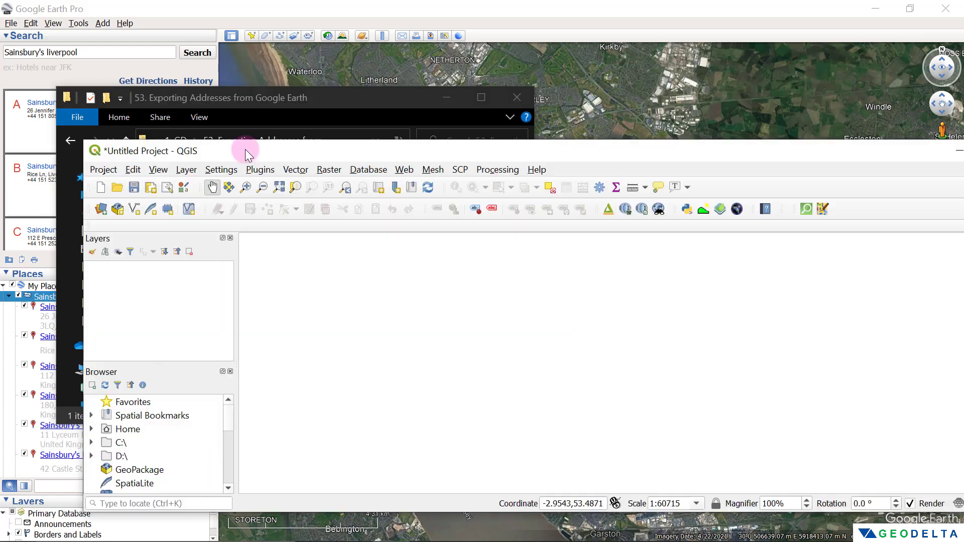
pyautogui.moveTo(244, 149); pyautogui.dragTo(190, 133)
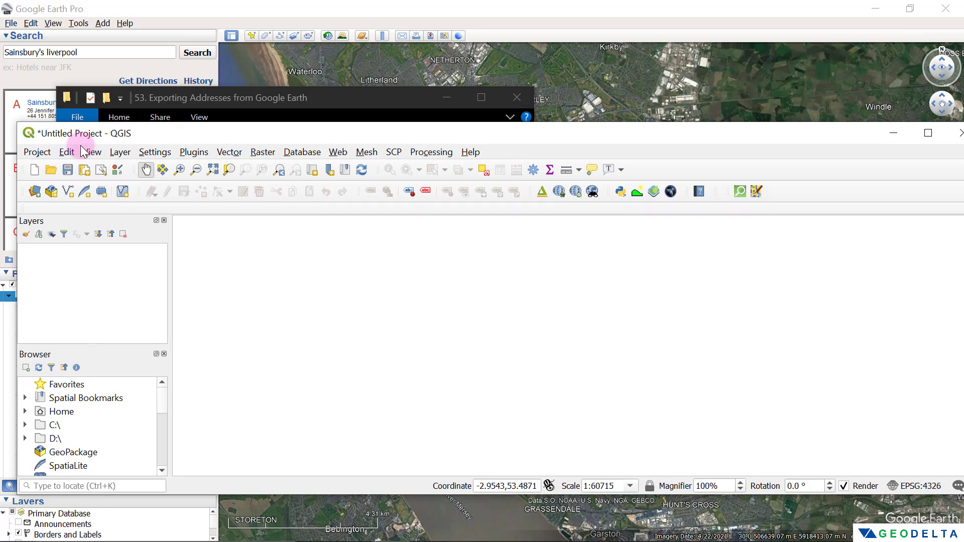
pyautogui.moveTo(23, 129); pyautogui.dragTo(522, 89)
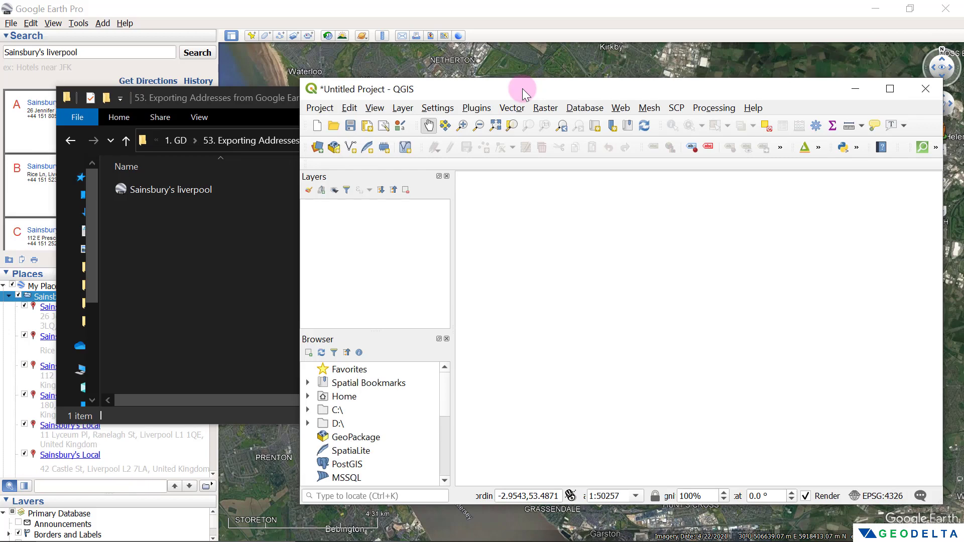
# Step: Drag the Sainsbury's liverpool KML from Explorer onto the QGIS map as points
pyautogui.click(272, 241)
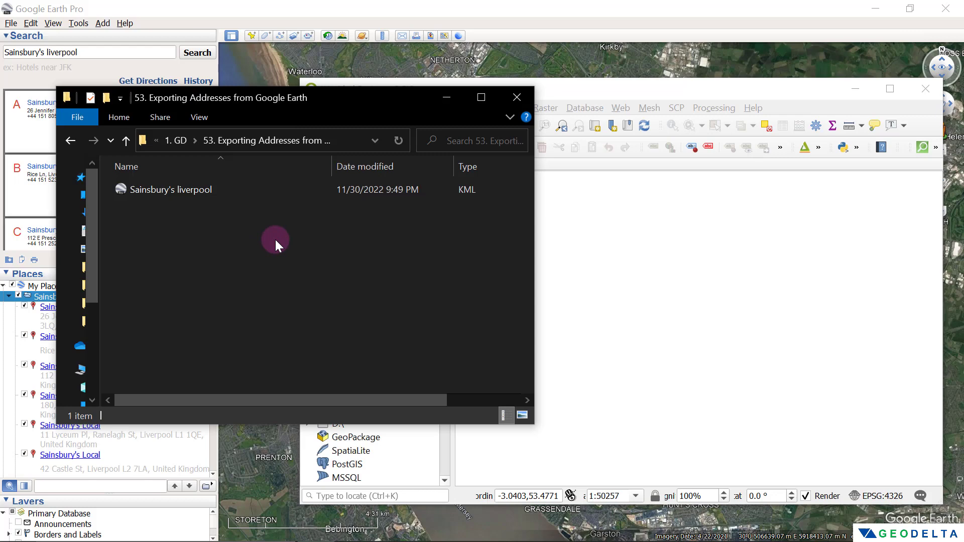
pyautogui.click(214, 186)
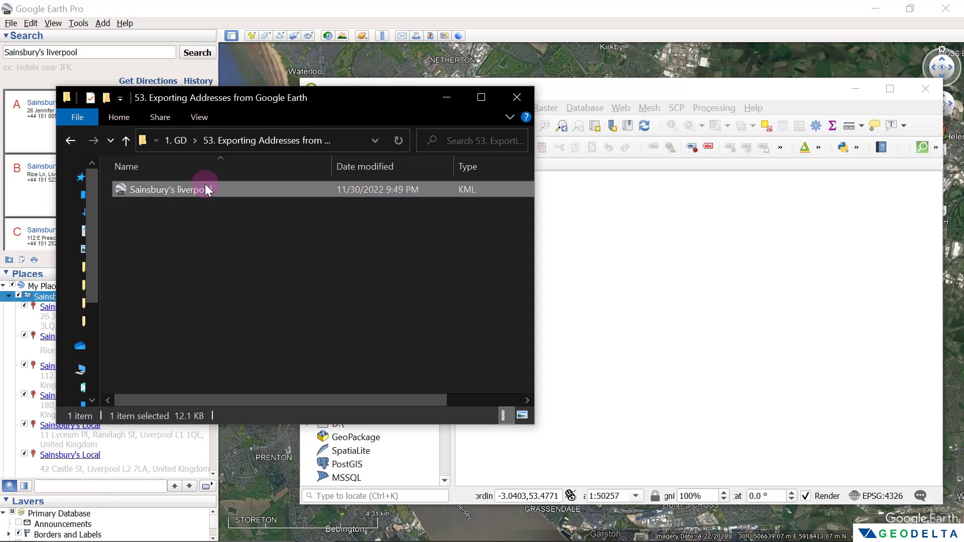
pyautogui.moveTo(205, 188); pyautogui.dragTo(625, 277)
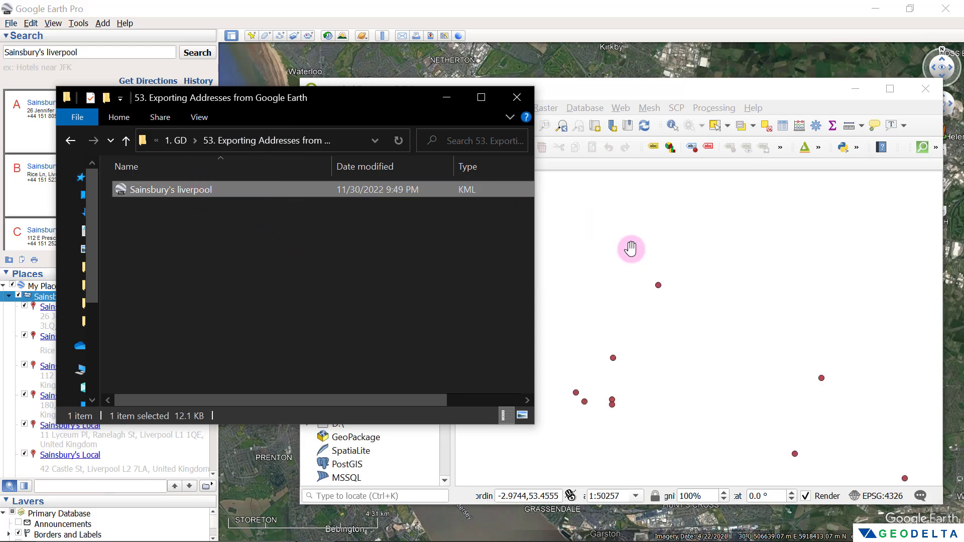
# Step: Maximise the QGIS window and deselect the Sainsbury's liverpool layer
pyautogui.moveTo(627, 88); pyautogui.dragTo(490, 46)
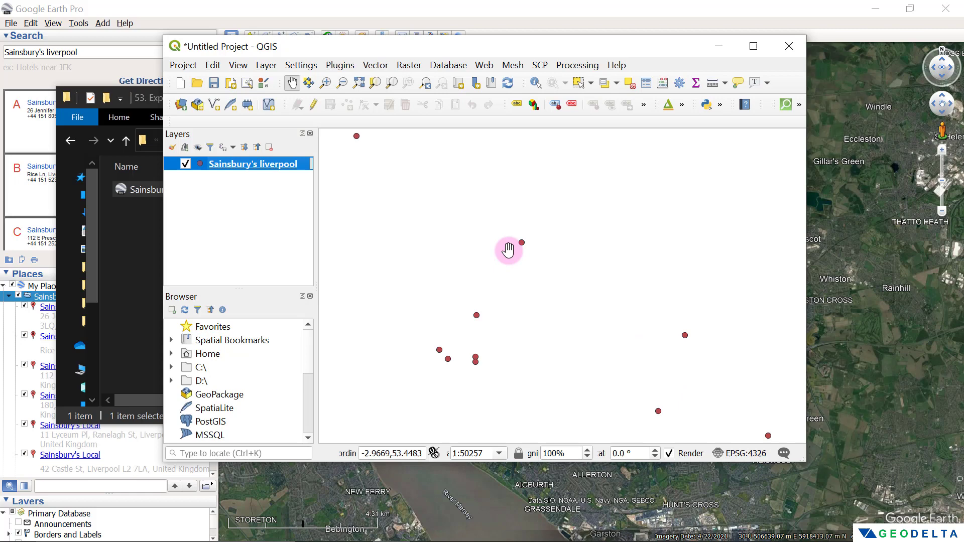
pyautogui.scroll(-3, 510, 259)
pyautogui.scroll(2, 533, 269)
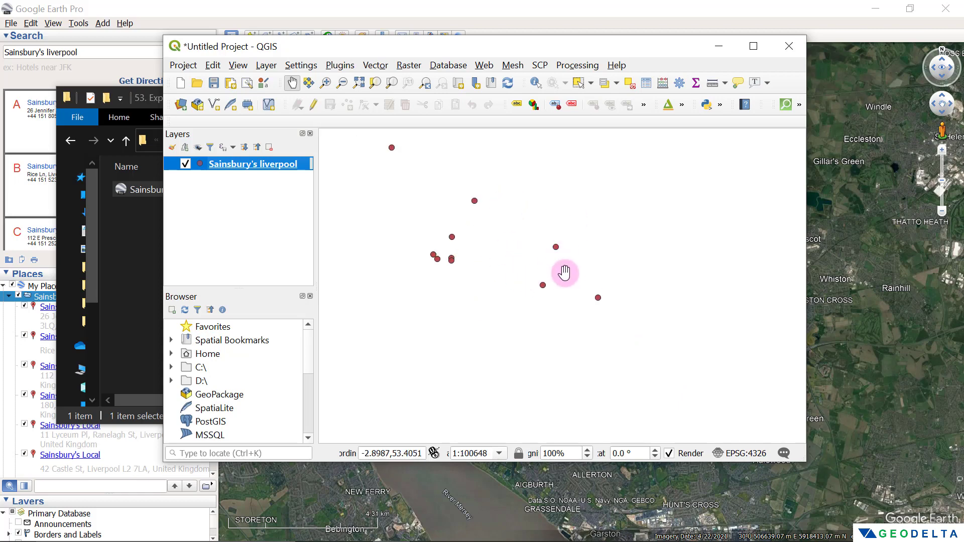
pyautogui.press('super+Up')
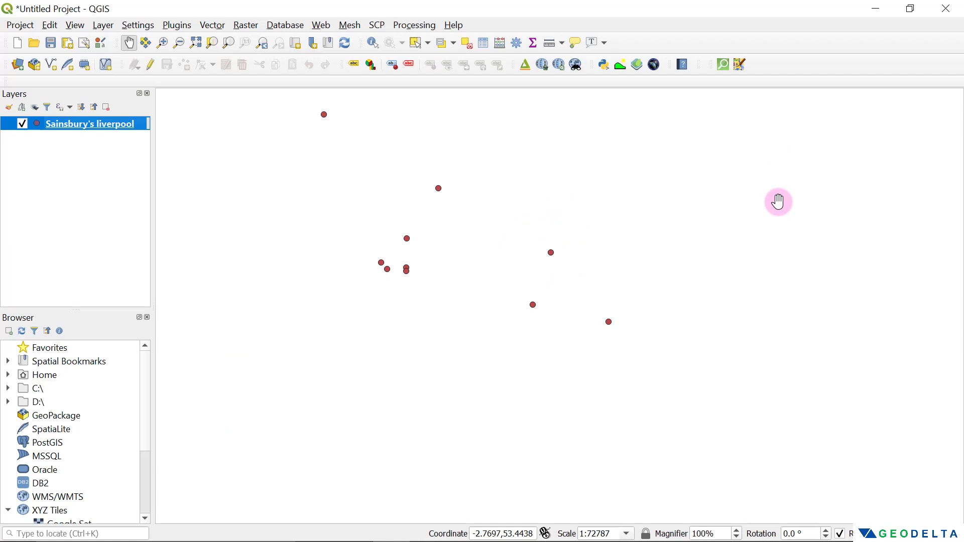
pyautogui.click(117, 169)
pyautogui.rightClick(98, 124)
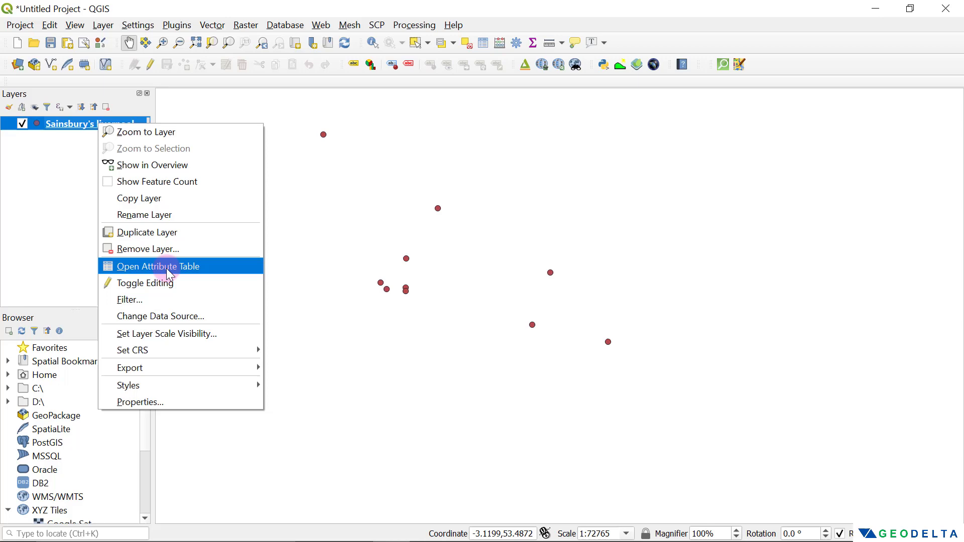
pyautogui.click(167, 269)
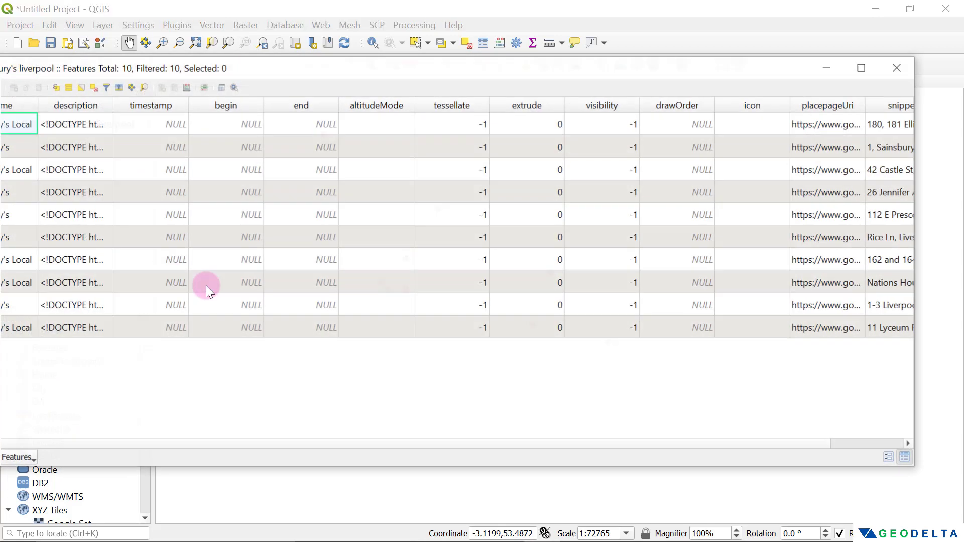
pyautogui.moveTo(257, 66); pyautogui.dragTo(95, 78)
pyautogui.moveTo(578, 86); pyautogui.dragTo(418, 78)
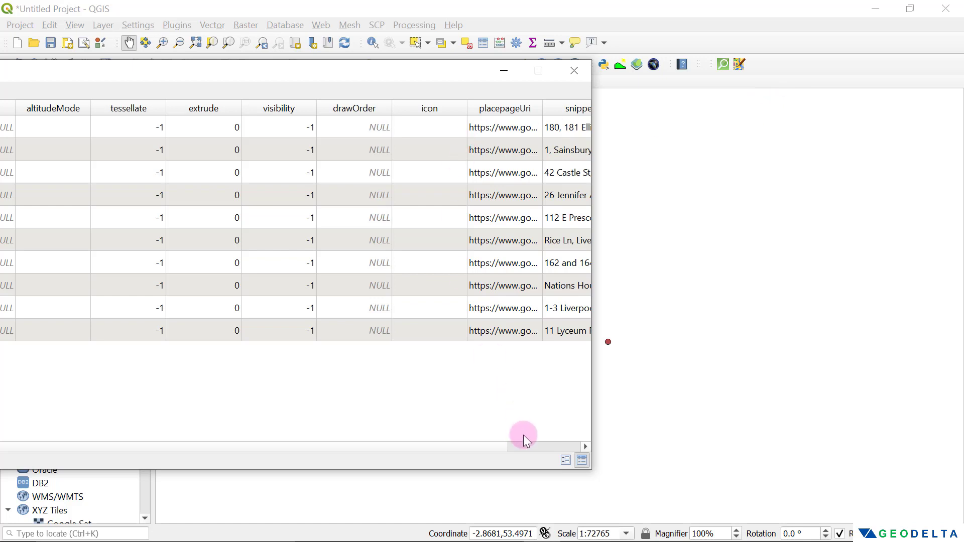
pyautogui.hscroll(1, 496, 446)
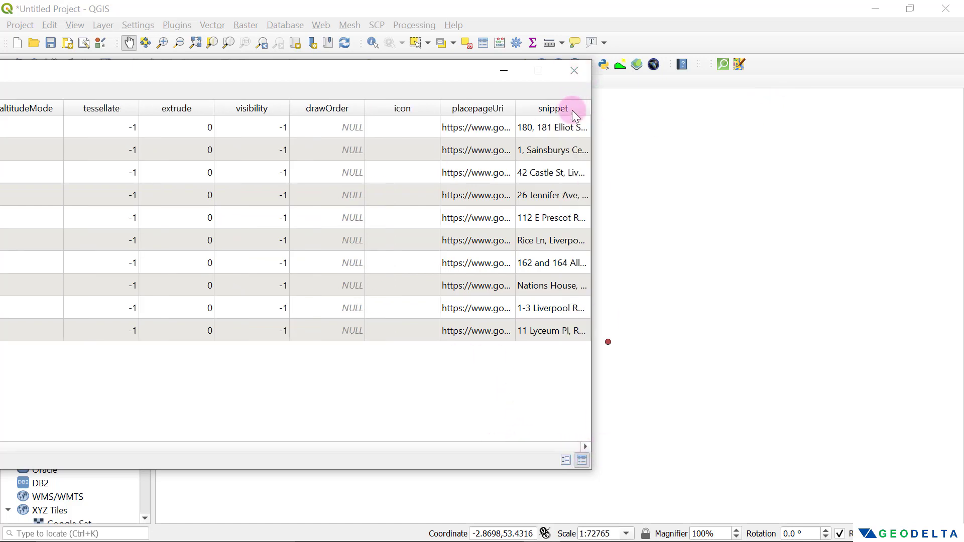
pyautogui.moveTo(517, 109); pyautogui.dragTo(490, 109)
pyautogui.click(528, 127)
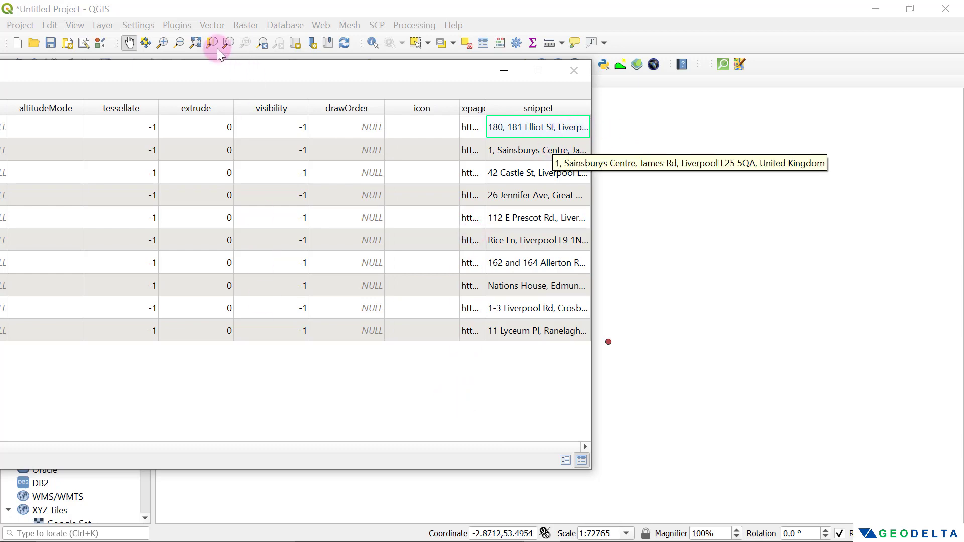
pyautogui.moveTo(281, 116); pyautogui.dragTo(689, 125)
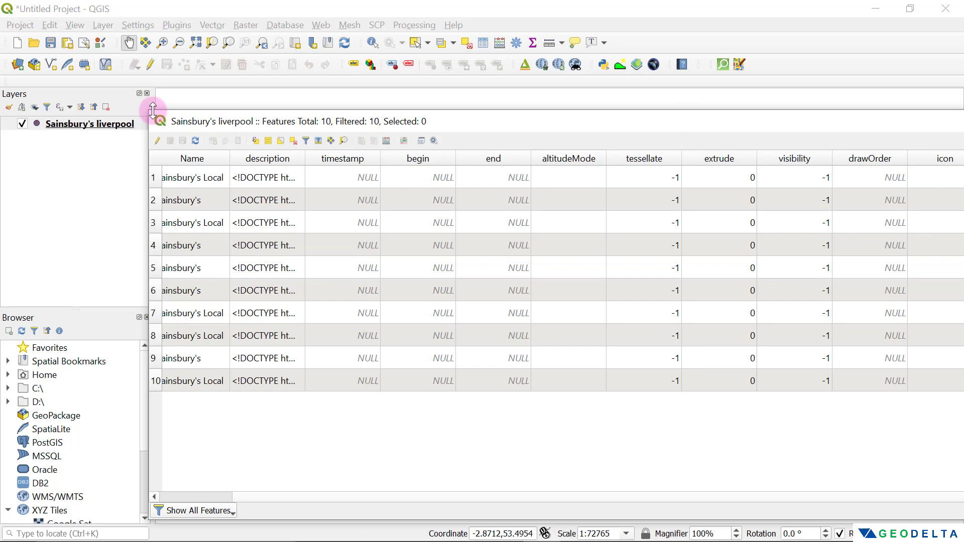
pyautogui.moveTo(151, 107); pyautogui.dragTo(577, 117)
pyautogui.doubleClick(451, 127)
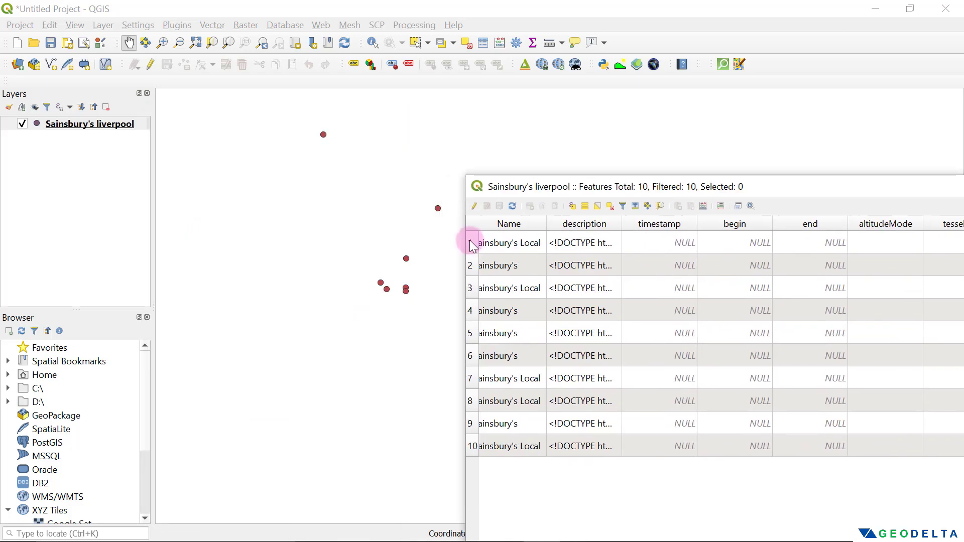
pyautogui.click(470, 243)
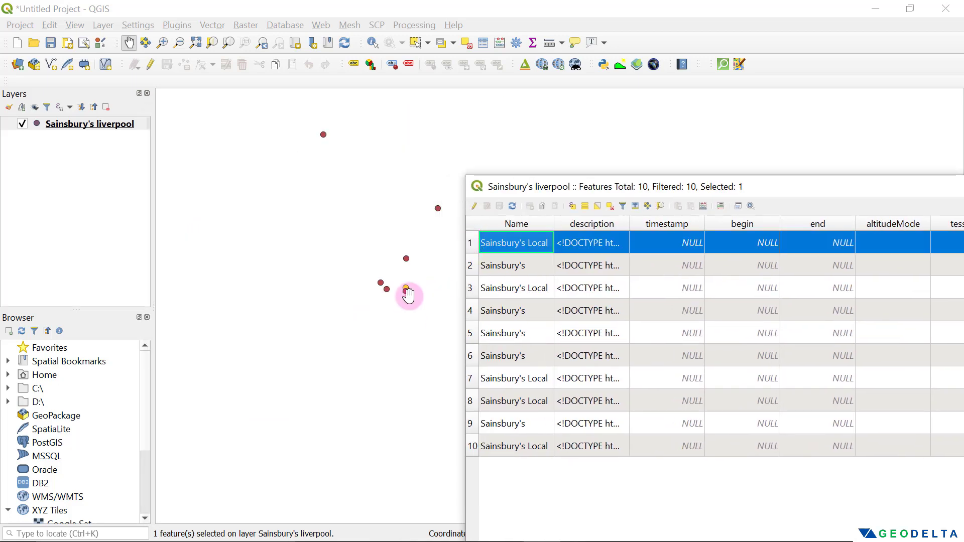
pyautogui.scroll(1, 407, 289)
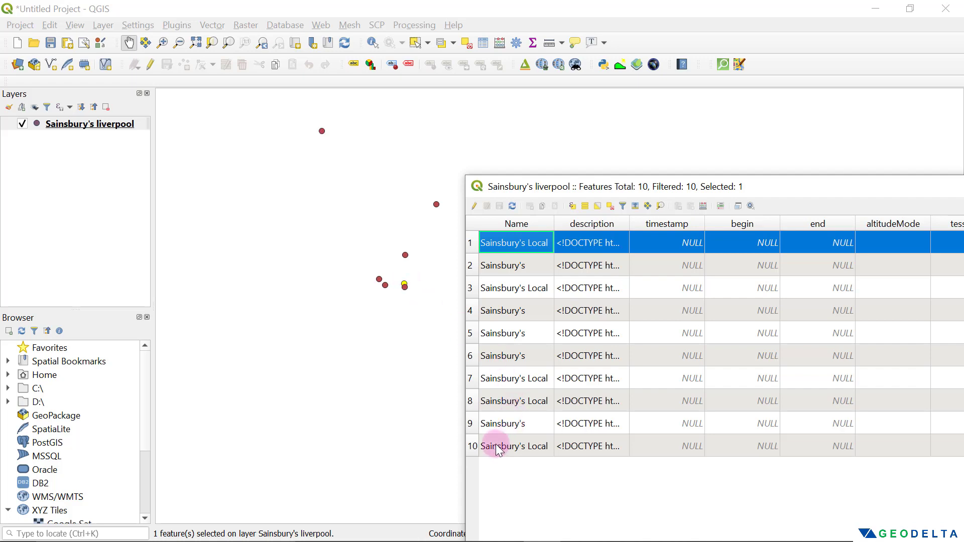
pyautogui.click(470, 425)
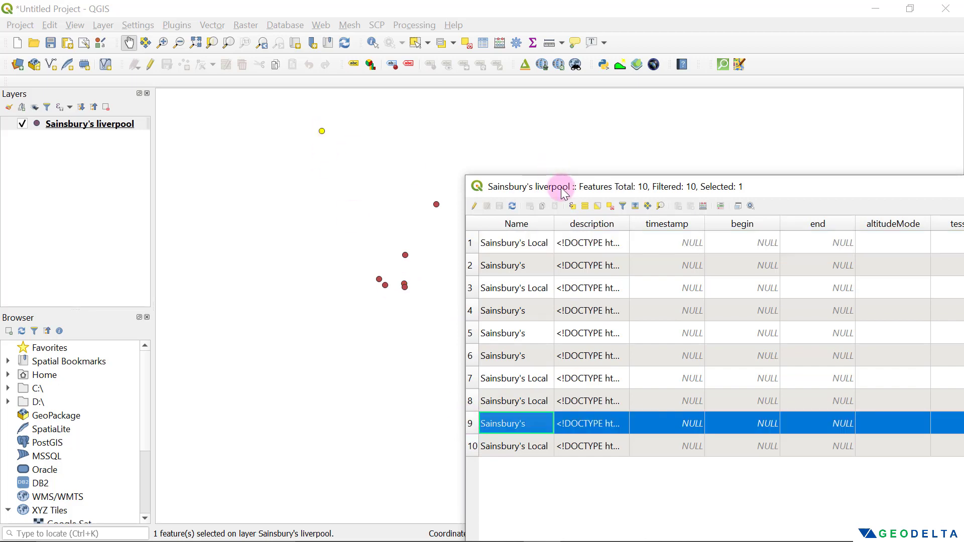
pyautogui.moveTo(560, 185); pyautogui.dragTo(76, 176)
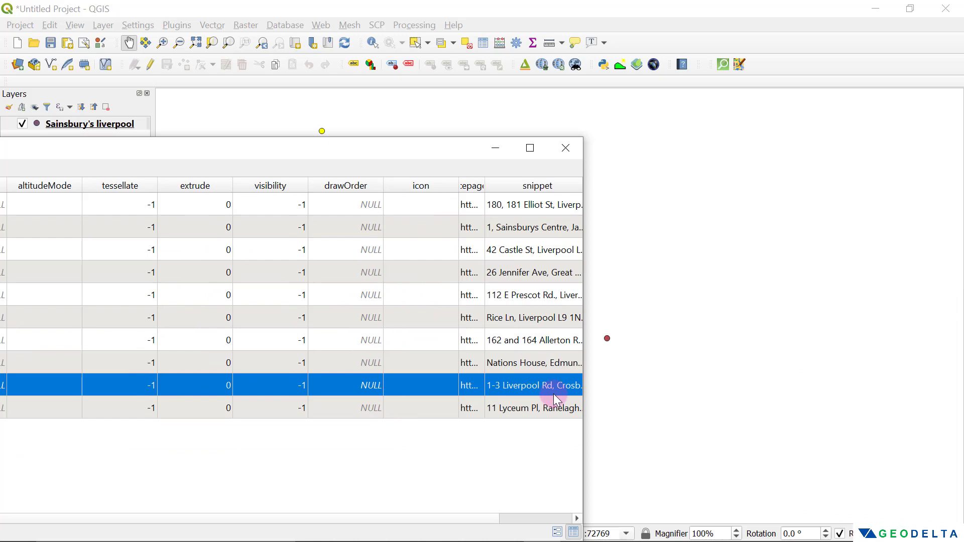
pyautogui.click(525, 386)
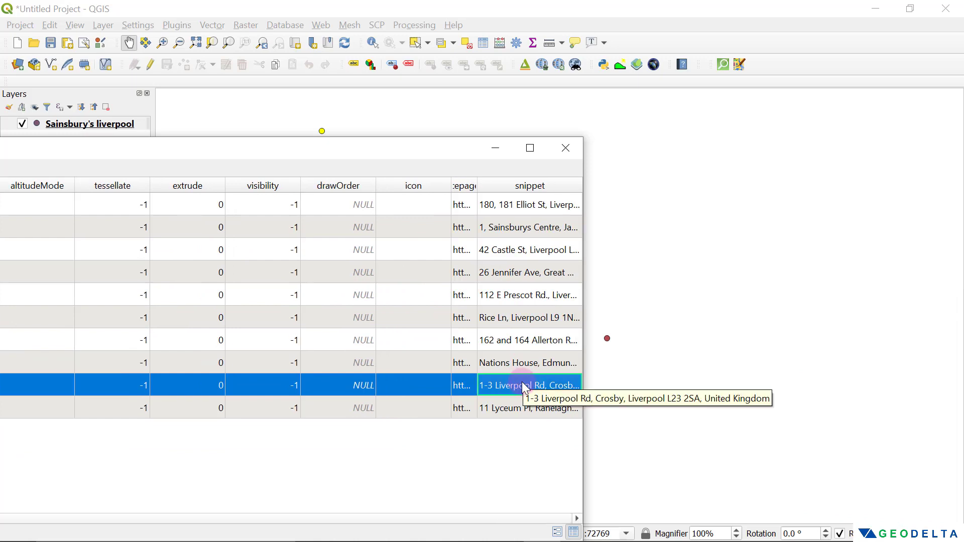
pyautogui.moveTo(424, 146); pyautogui.dragTo(648, 136)
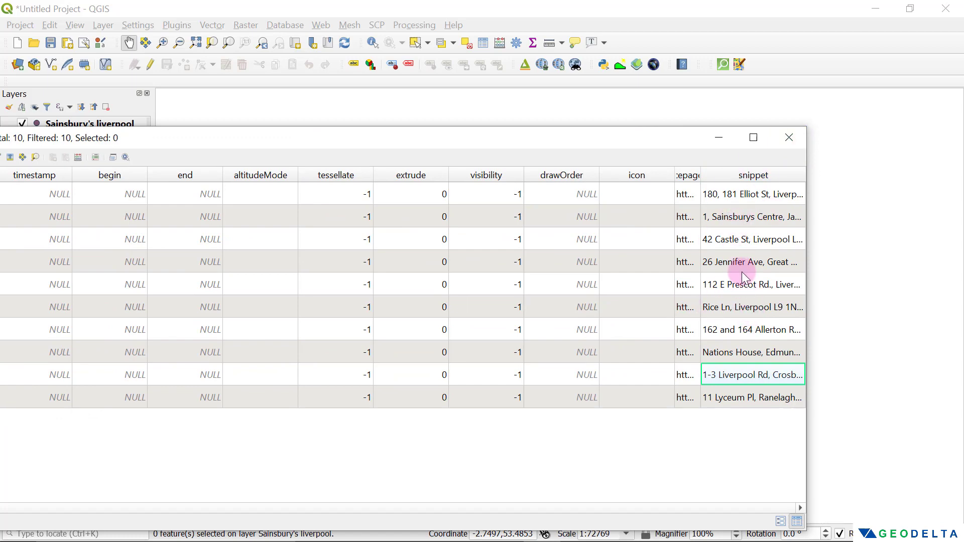
pyautogui.click(788, 139)
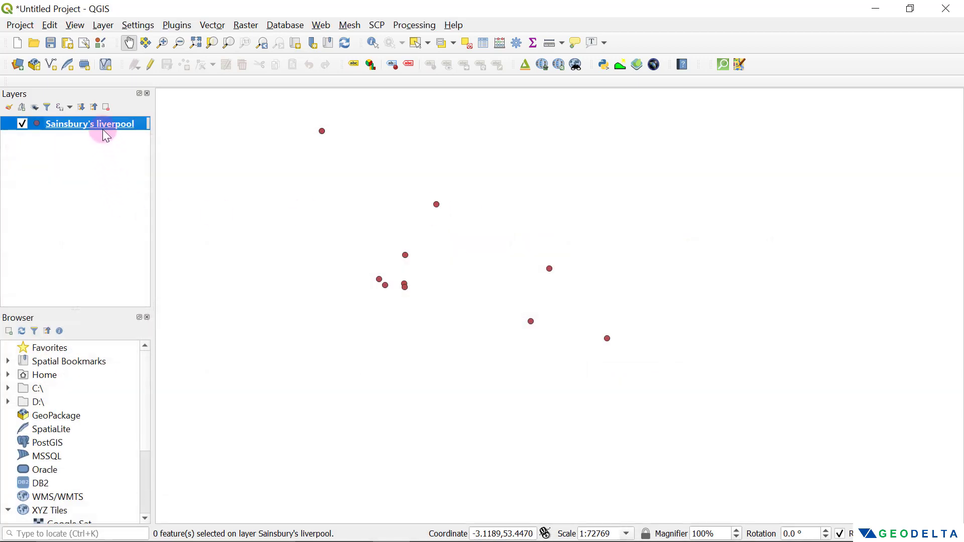
# Step: Export the Sainsbury's liverpool layer as an ESRI Shapefile named addresses, added to the map
pyautogui.rightClick(99, 127)
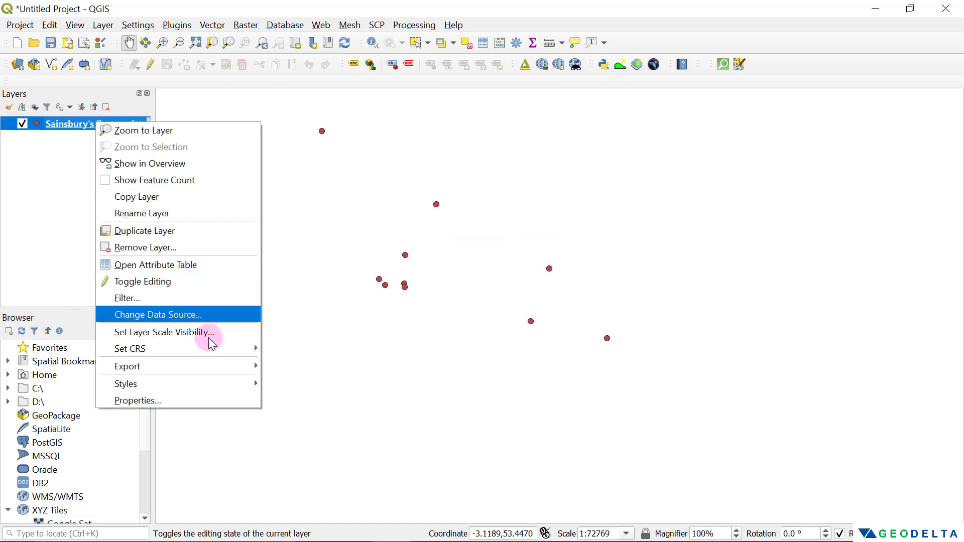
pyautogui.moveTo(178, 366)
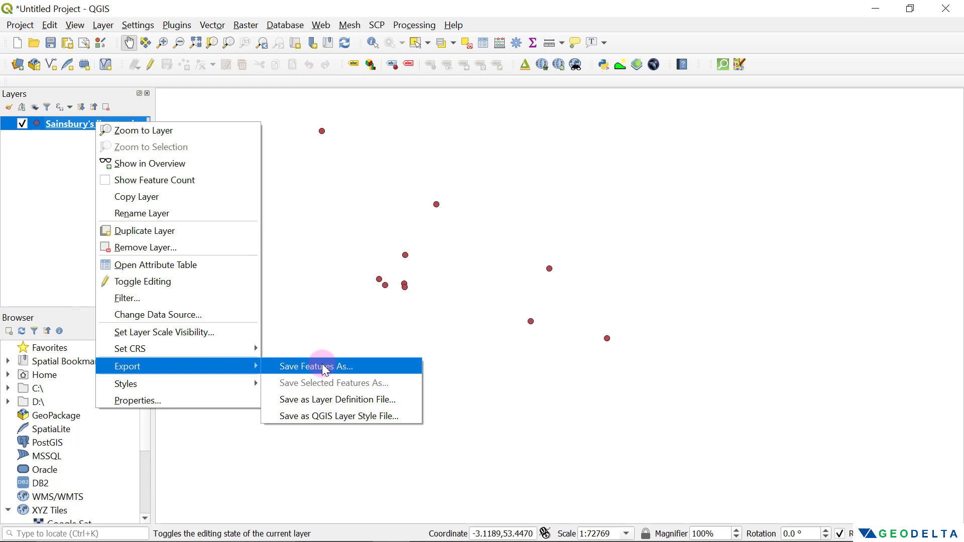
pyautogui.click(325, 371)
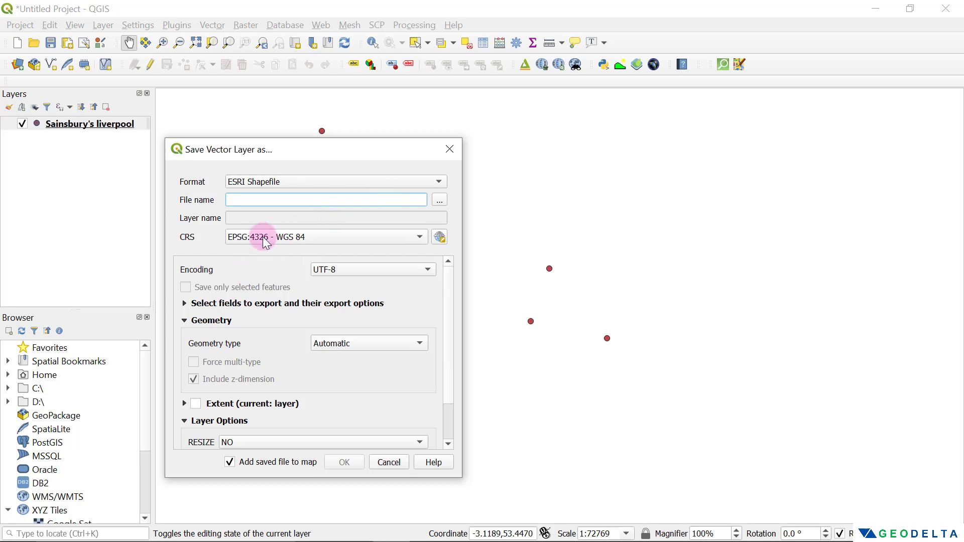
pyautogui.click(440, 200)
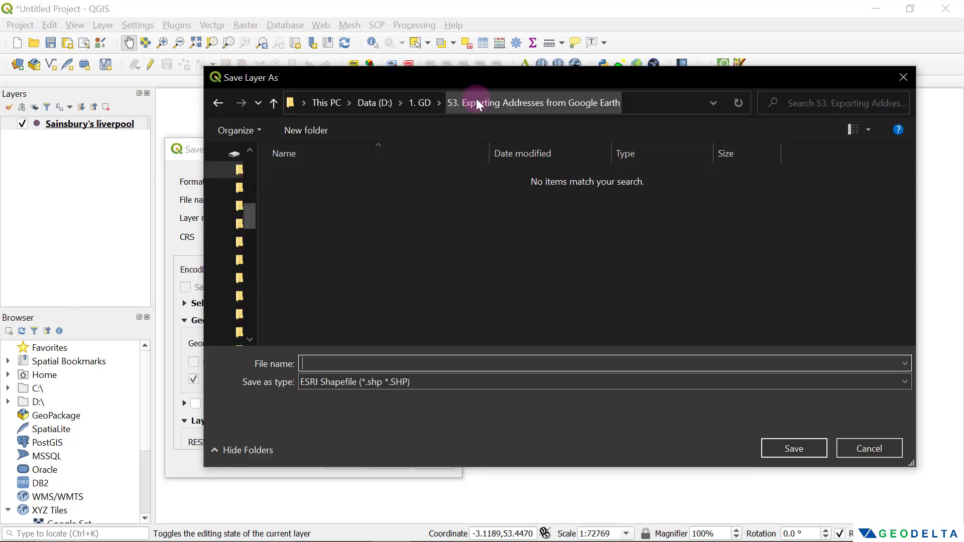
pyautogui.write('add')
pyautogui.write('resses')
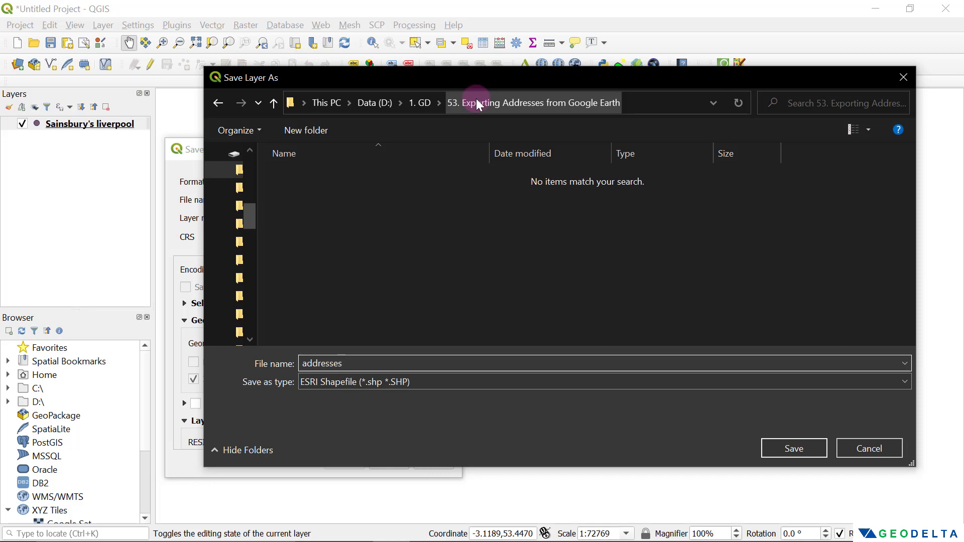
pyautogui.press('Return')
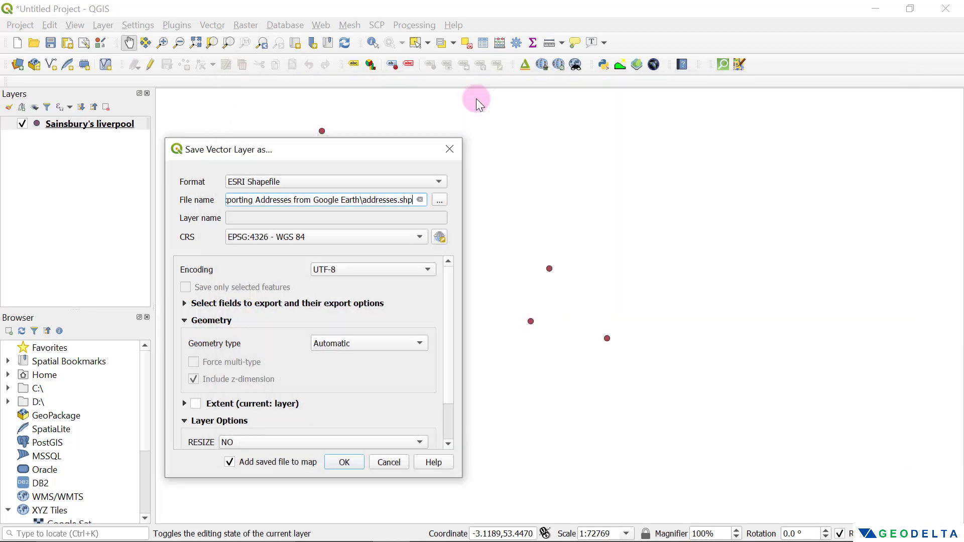
pyautogui.click(344, 461)
pyautogui.hotkey('alt', 'Tab')
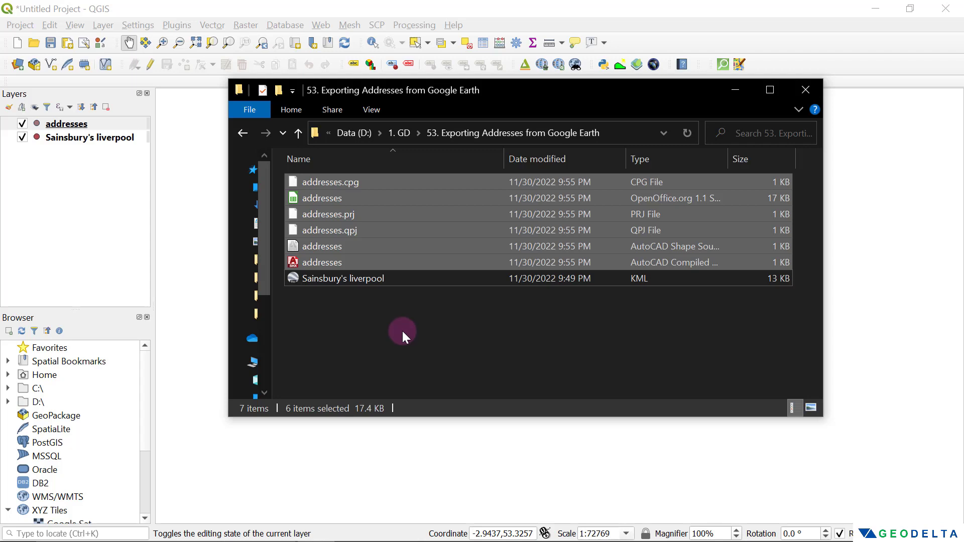
# Step: Inspect the exported addresses files and select the spreadsheet-type addresses table
pyautogui.click(494, 215)
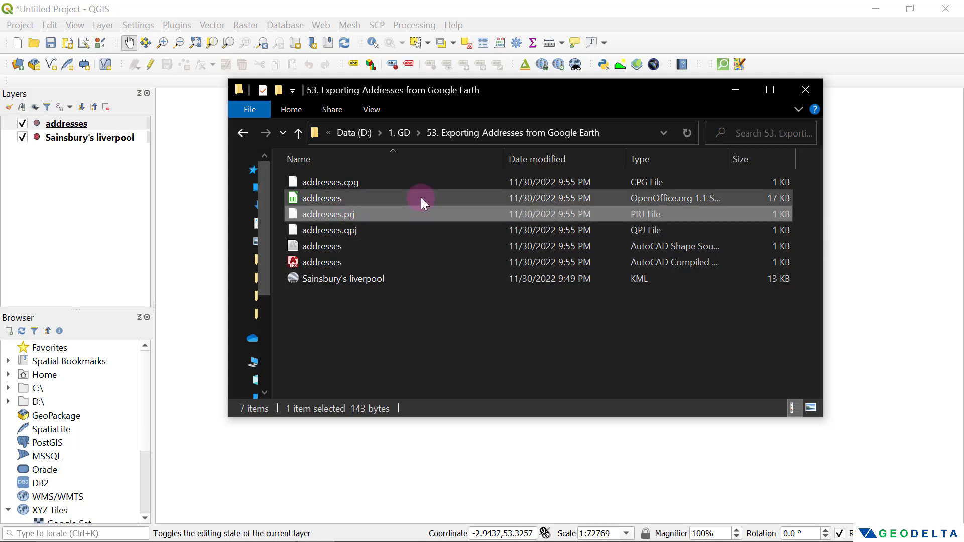
pyautogui.click(336, 197)
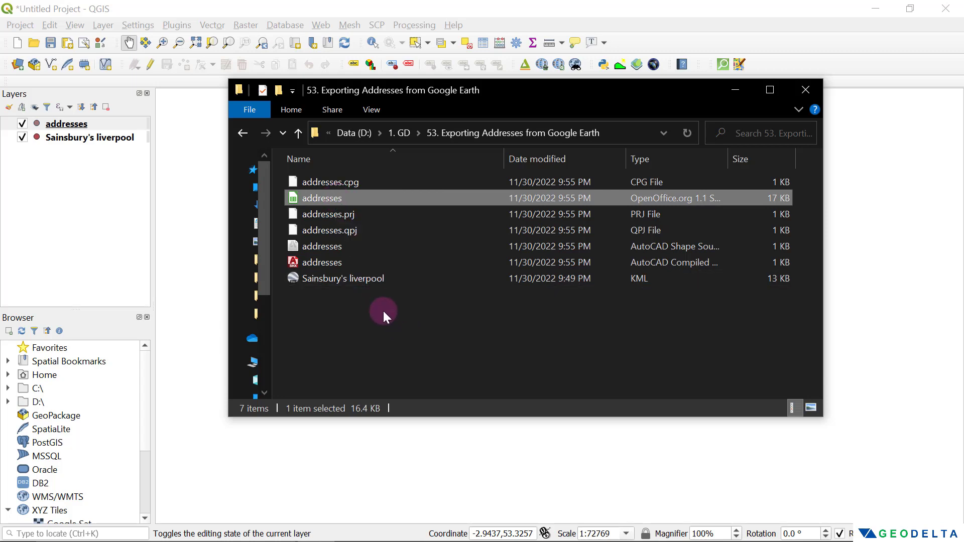
pyautogui.click(350, 246)
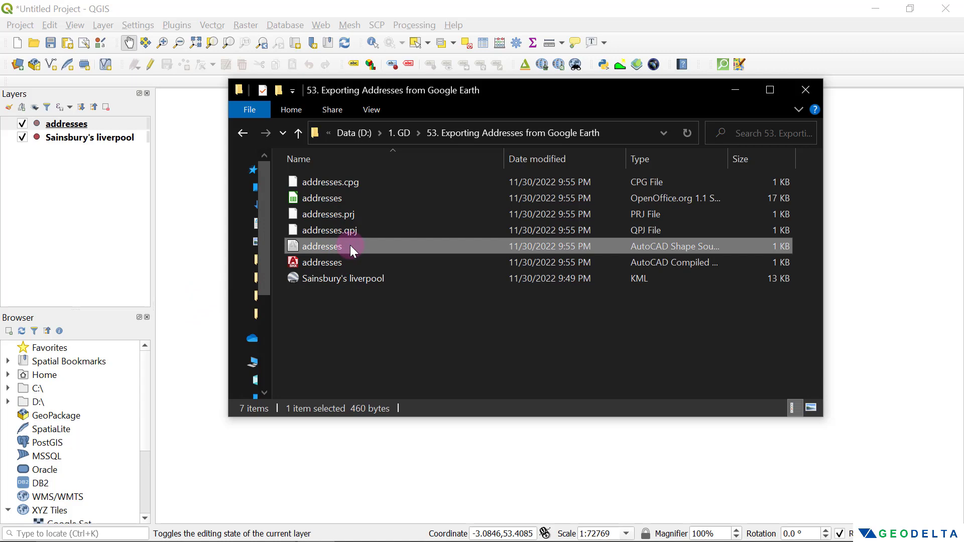
pyautogui.click(422, 327)
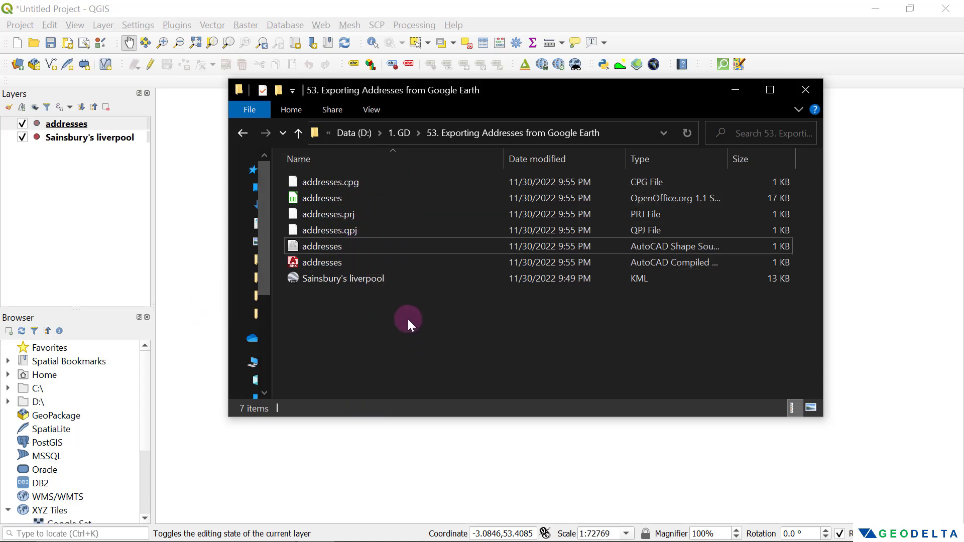
pyautogui.click(363, 198)
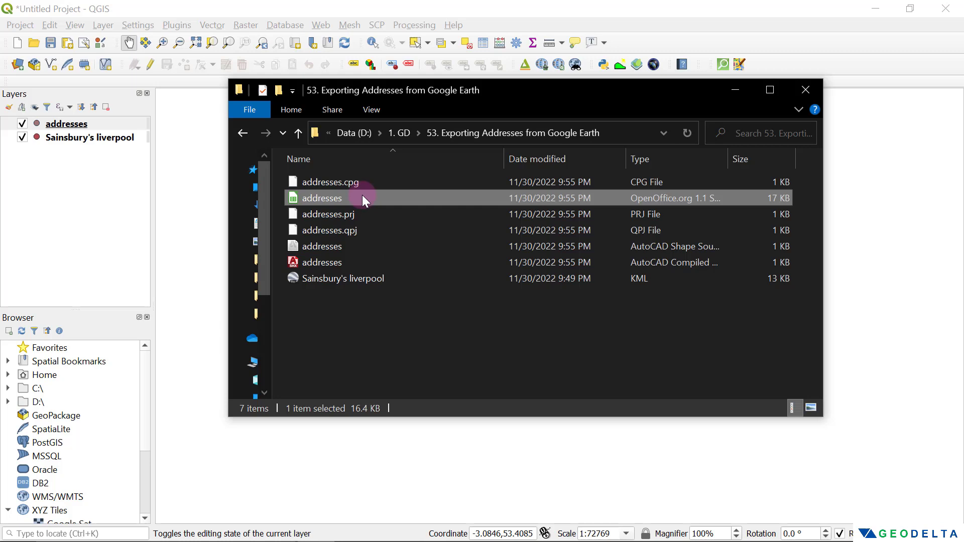
pyautogui.moveTo(360, 195); pyautogui.dragTo(357, 197, button='right')
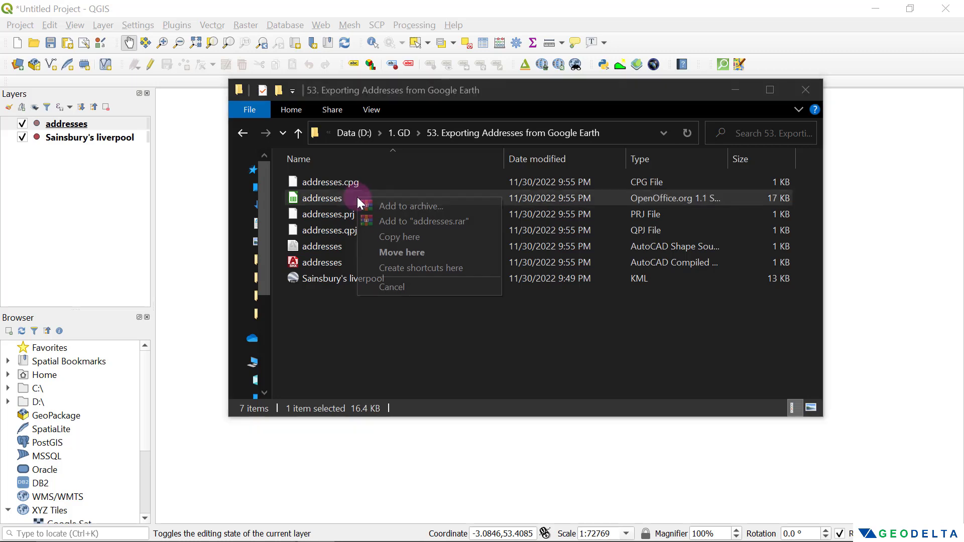
pyautogui.click(351, 194)
# Step: Confirm in Properties that the addresses table's file type is .dbf
pyautogui.rightClick(350, 195)
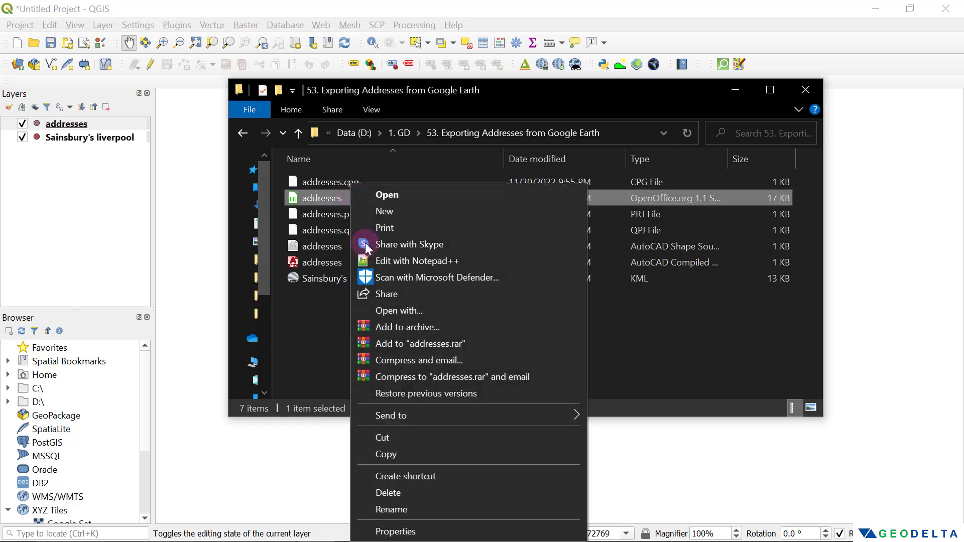
pyautogui.click(404, 530)
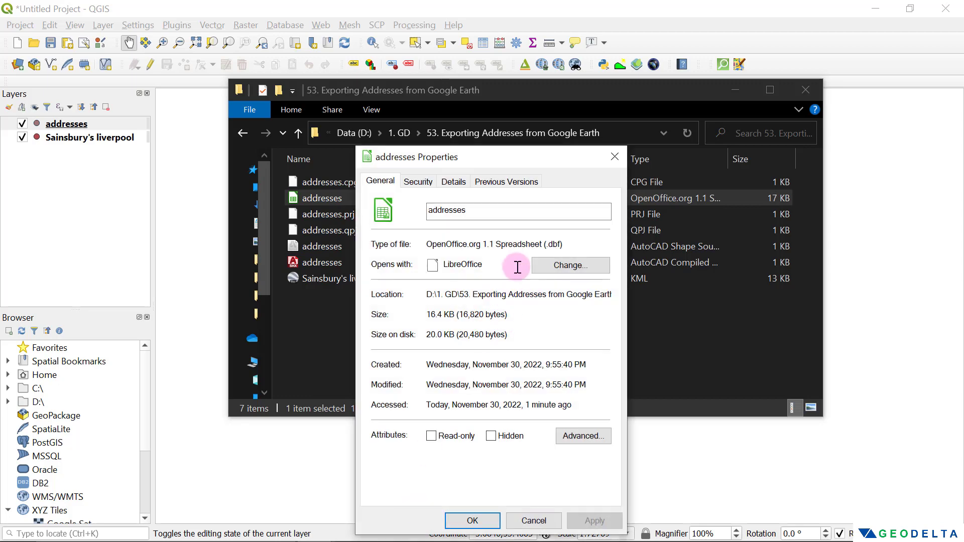
pyautogui.doubleClick(550, 244)
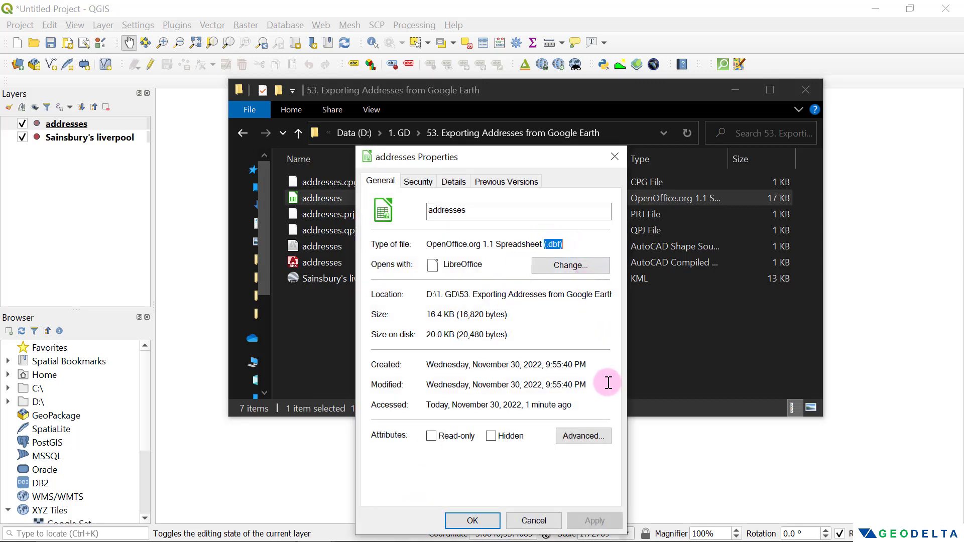
pyautogui.click(615, 157)
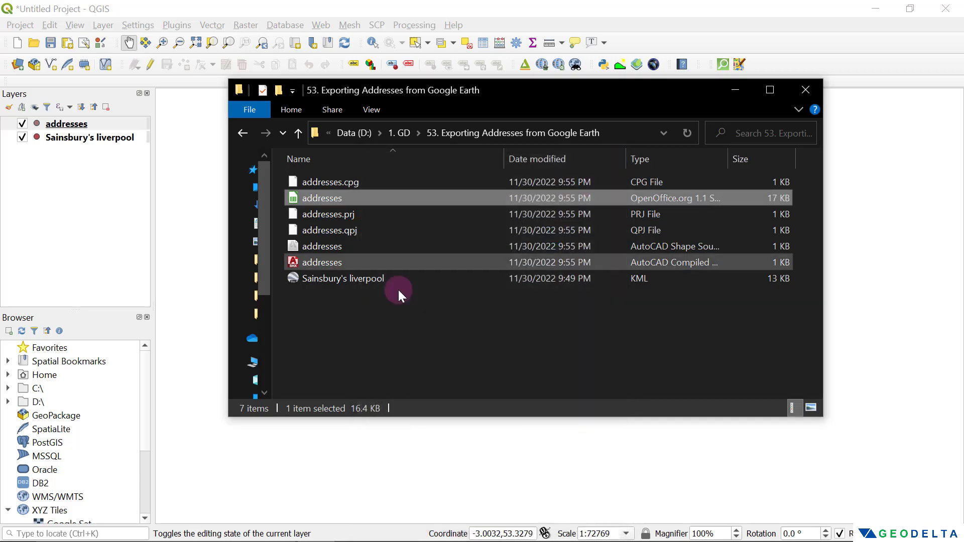
# Step: Import addresses.dbf into LibreOffice Calc and widen the store name column A
pyautogui.click(370, 200)
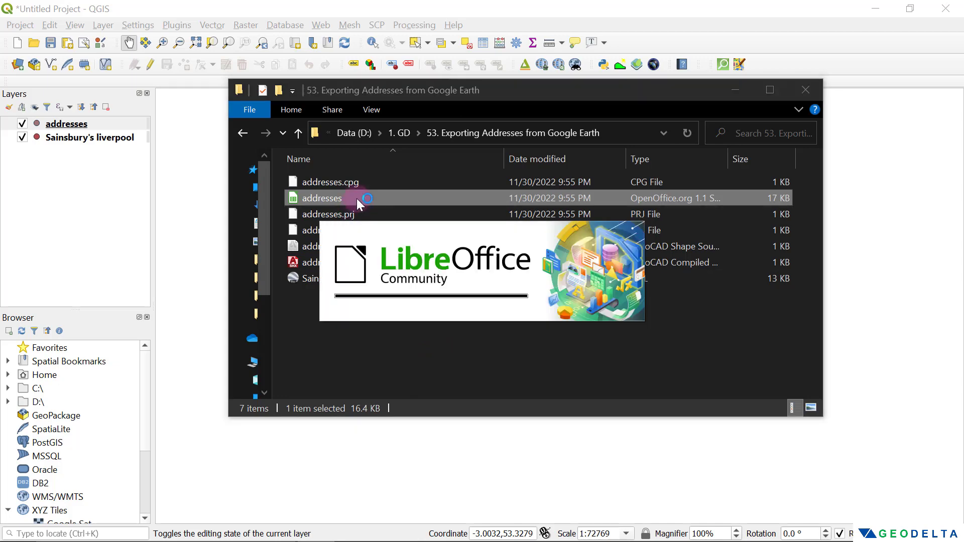
pyautogui.press('Return')
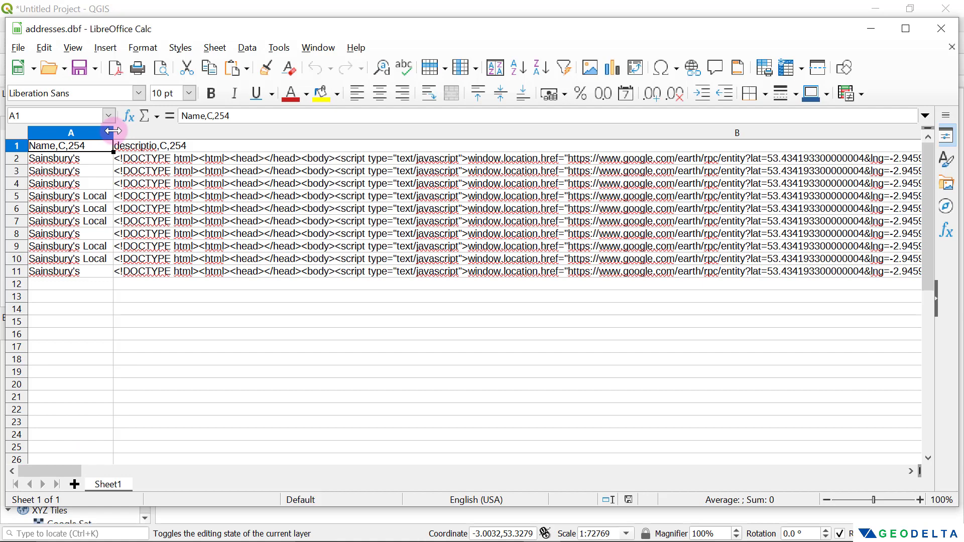
pyautogui.moveTo(113, 140); pyautogui.dragTo(141, 139)
# Step: Delete columns B through L, leaving only store names and addresses
pyautogui.click(248, 137)
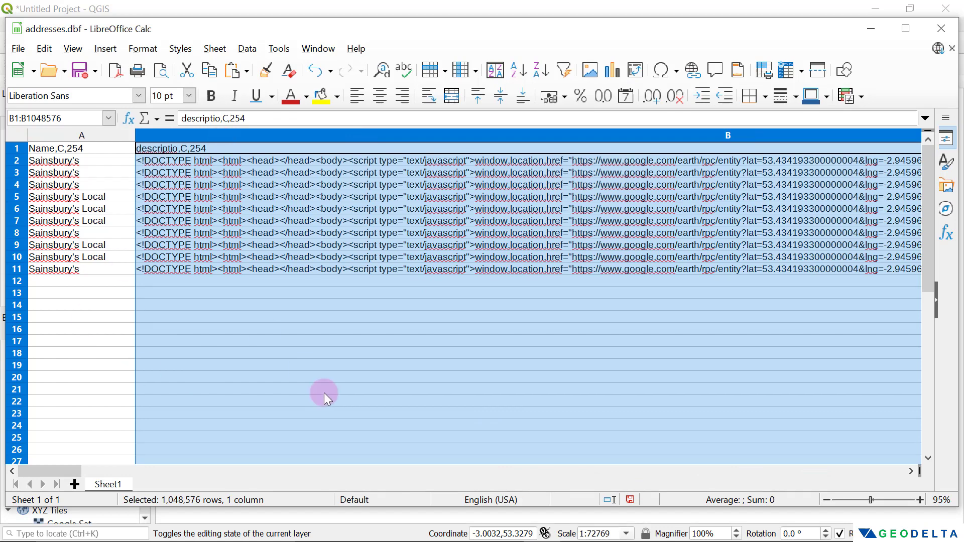
pyautogui.click(912, 471)
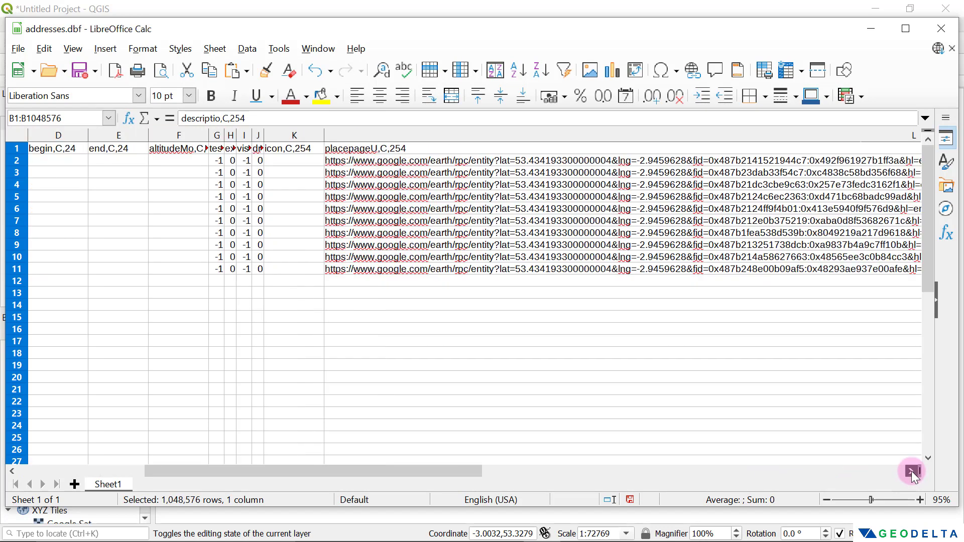
pyautogui.keyDown('shift'); pyautogui.click(415, 137); pyautogui.keyUp('shift')
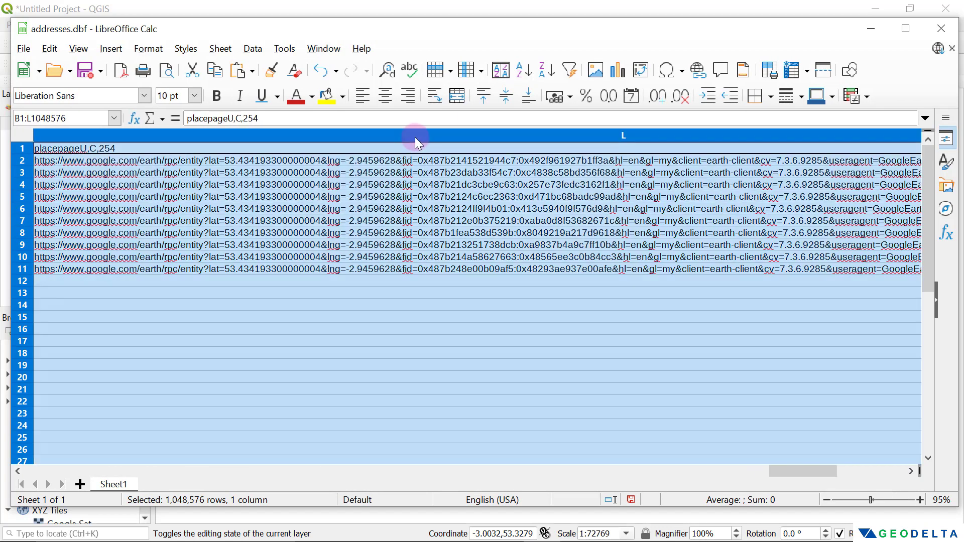
pyautogui.rightClick(416, 137)
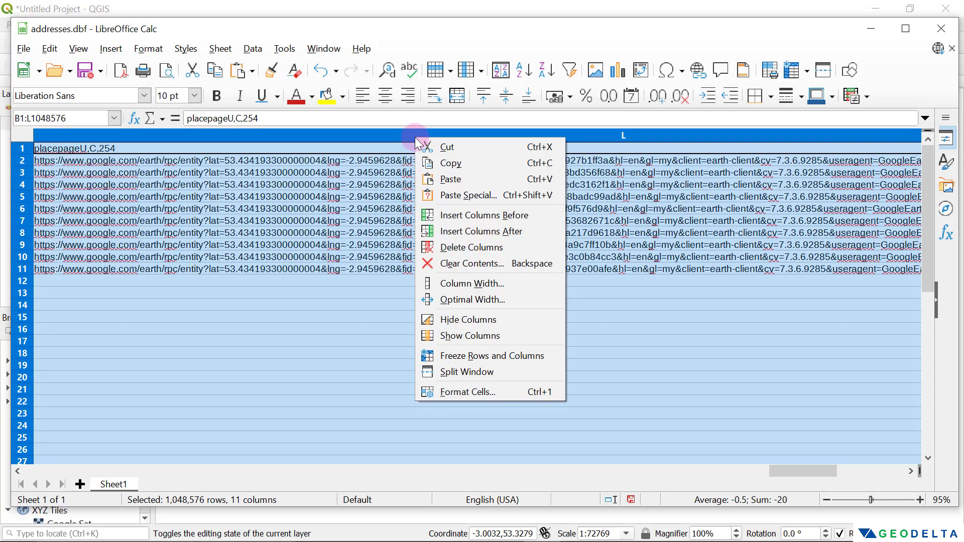
pyautogui.click(483, 250)
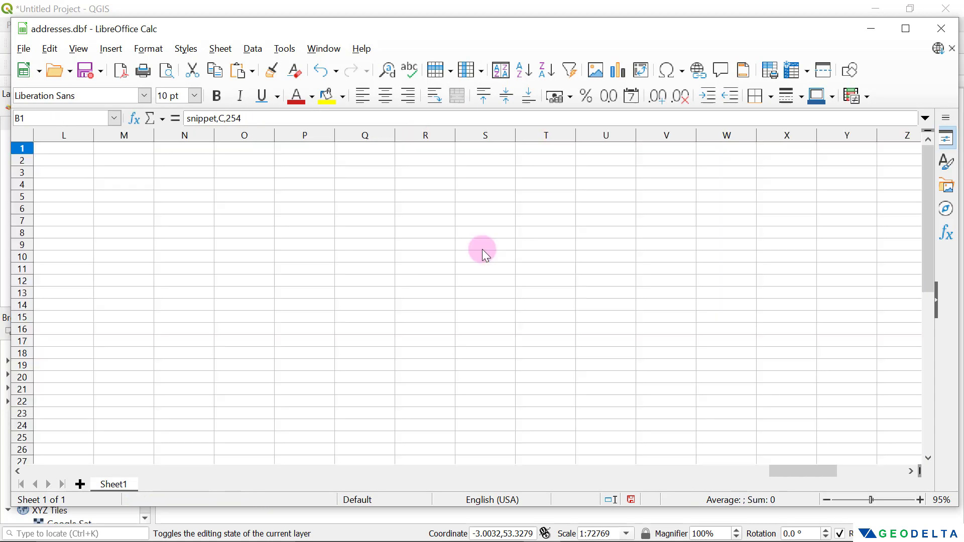
pyautogui.moveTo(810, 471); pyautogui.dragTo(135, 471)
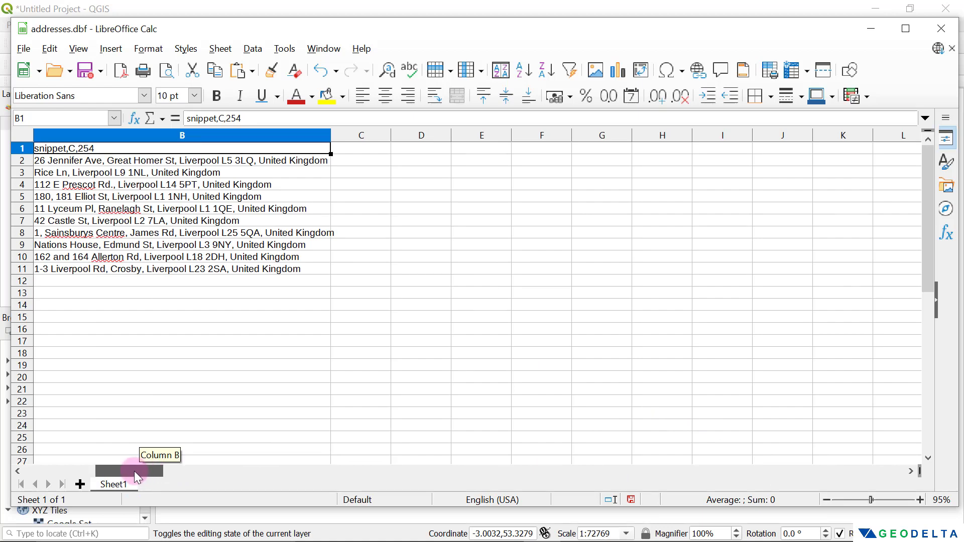
# Step: Rename the column headers to Name and Address
pyautogui.click(400, 365)
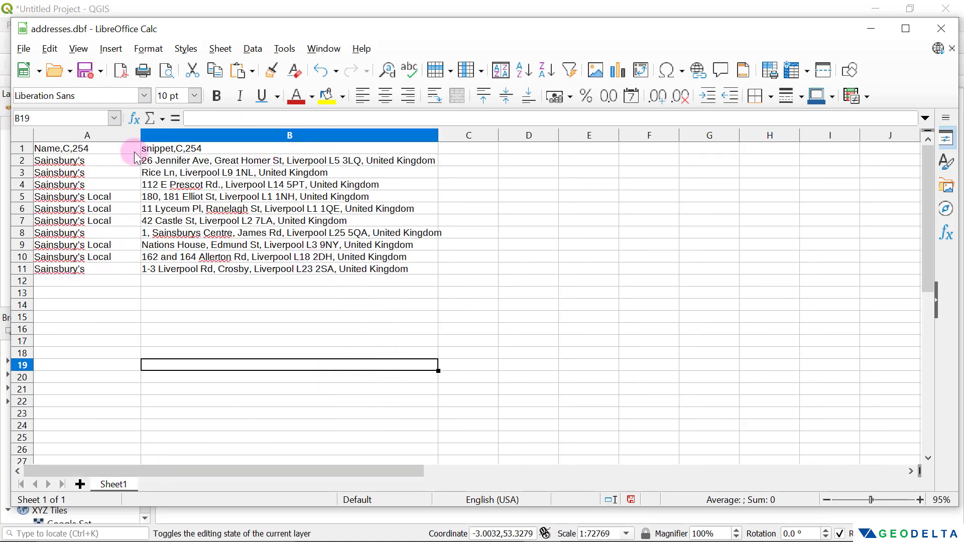
pyautogui.click(91, 136)
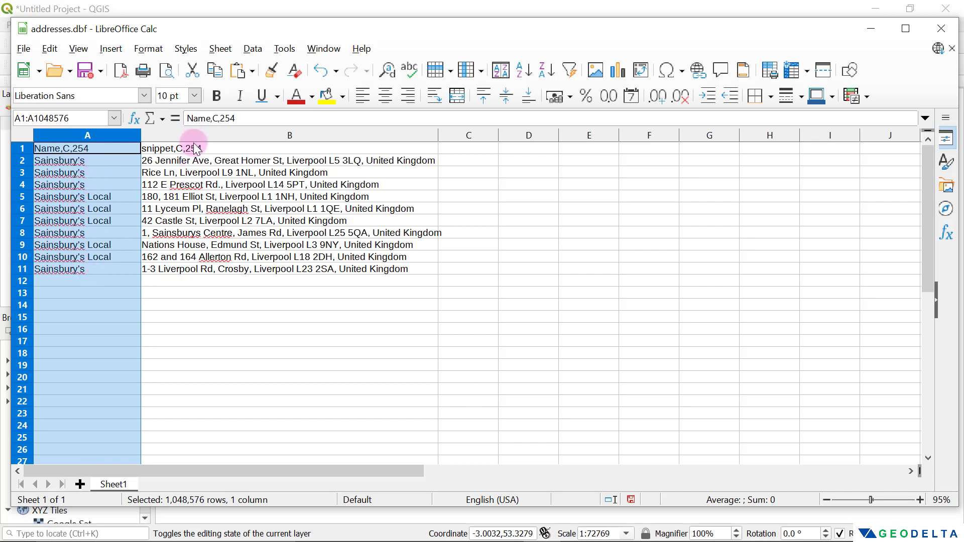
pyautogui.moveTo(192, 161)
pyautogui.mouseDown()
pyautogui.moveTo(229, 251)
pyautogui.moveTo(443, 295)
pyautogui.mouseUp()
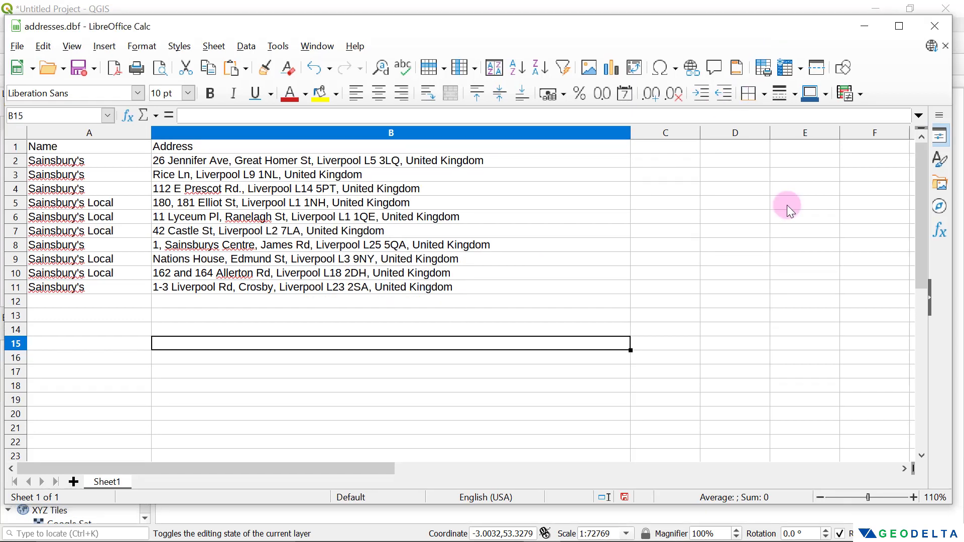
# Step: Close the addresses table and choose Don't Save to discard the edits
pyautogui.click(929, 31)
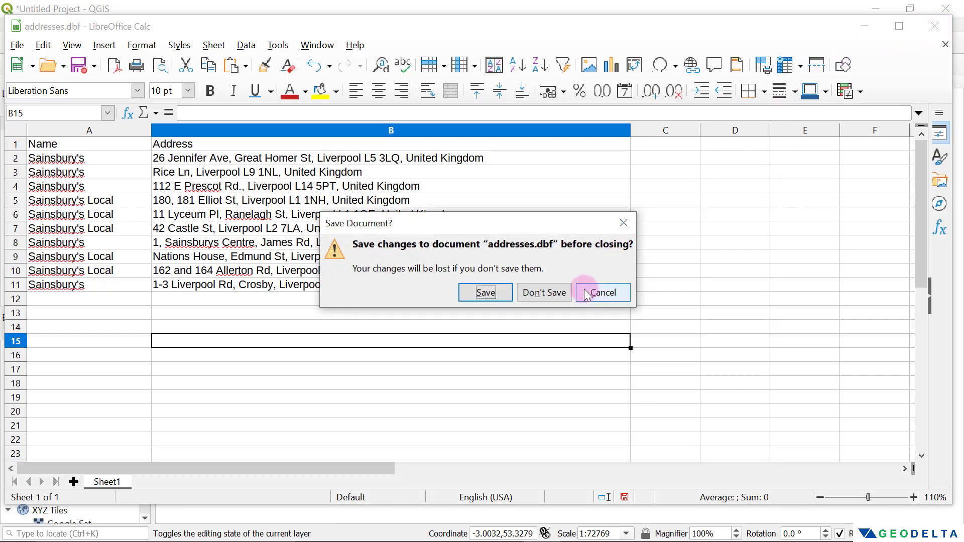
pyautogui.click(547, 293)
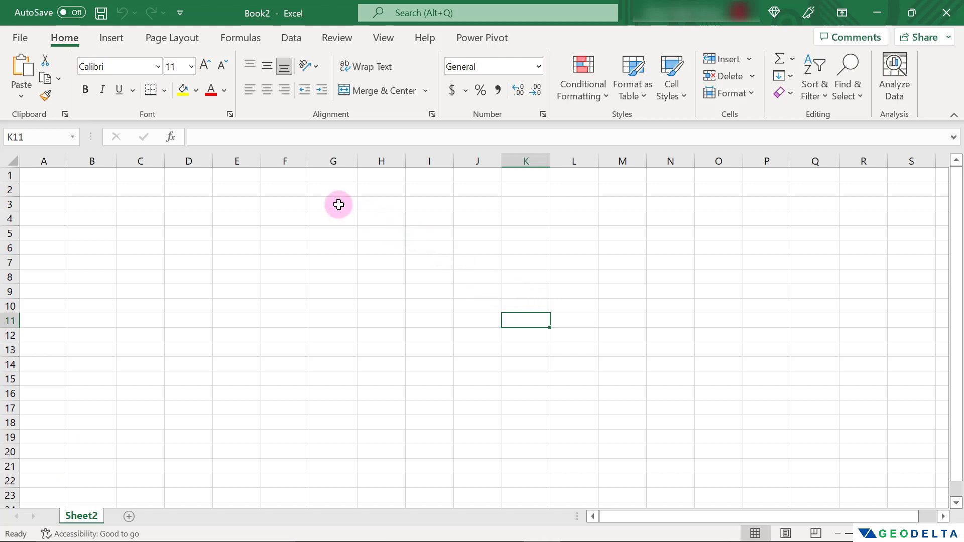
# Step: Open the Sainsbury's liverpool KML in Excel, with the file type filter set to All Files
pyautogui.click(20, 38)
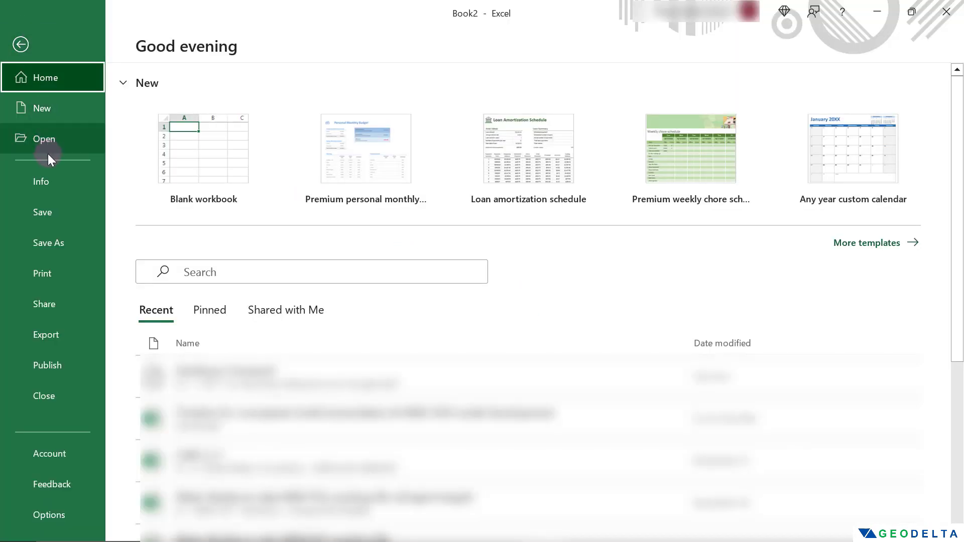
pyautogui.click(49, 138)
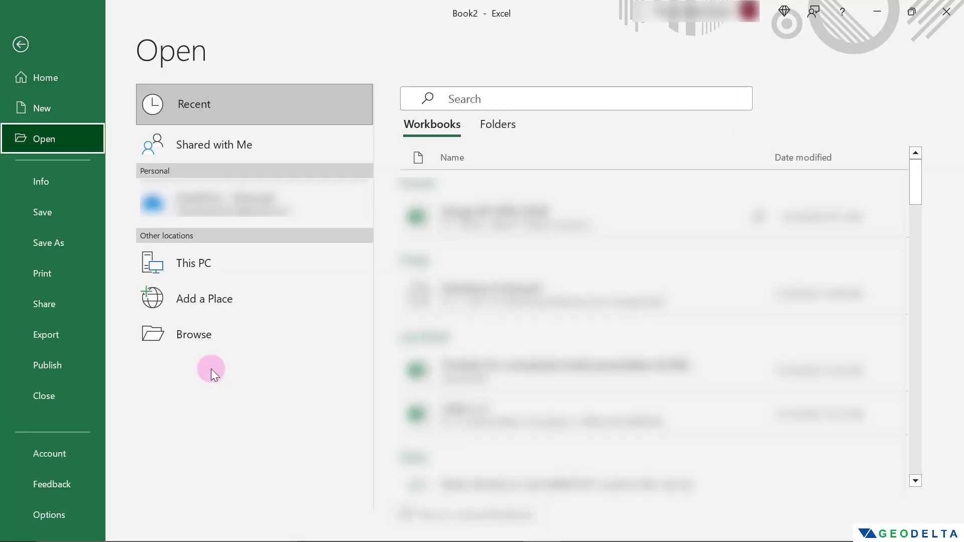
pyautogui.click(201, 335)
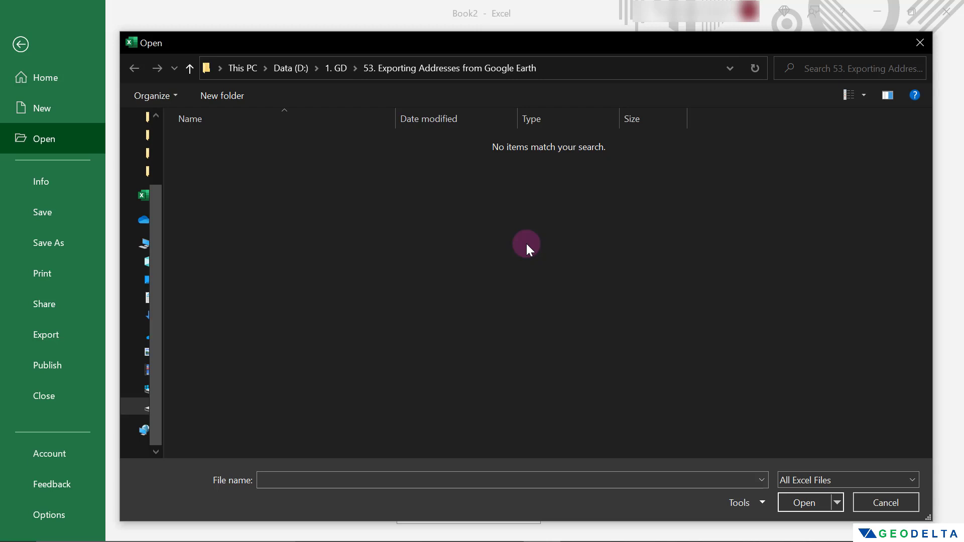
pyautogui.click(798, 479)
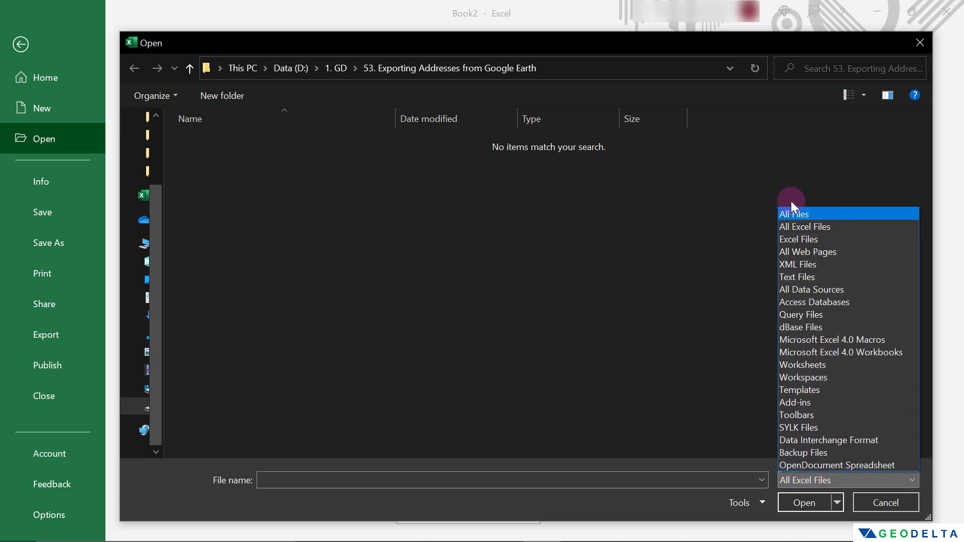
pyautogui.click(793, 215)
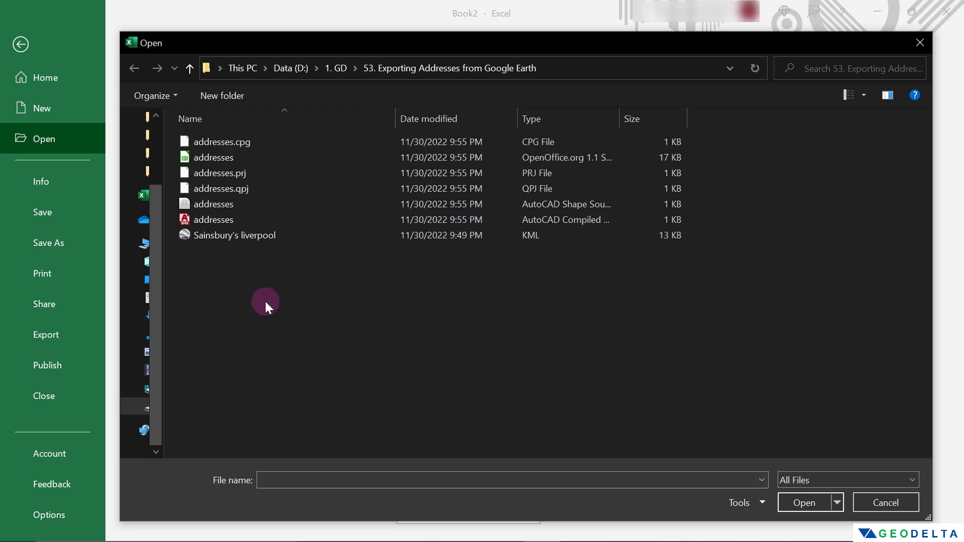
pyautogui.click(215, 242)
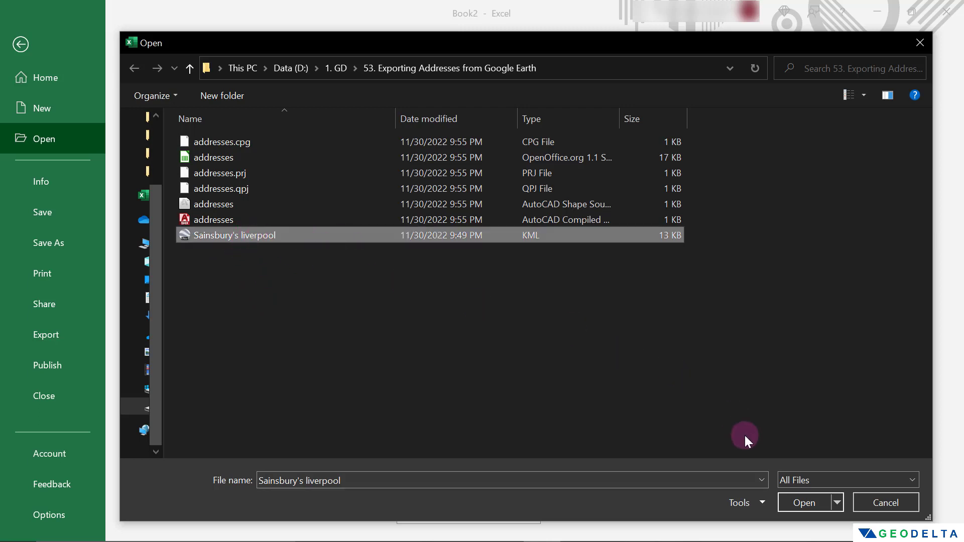
pyautogui.click(803, 504)
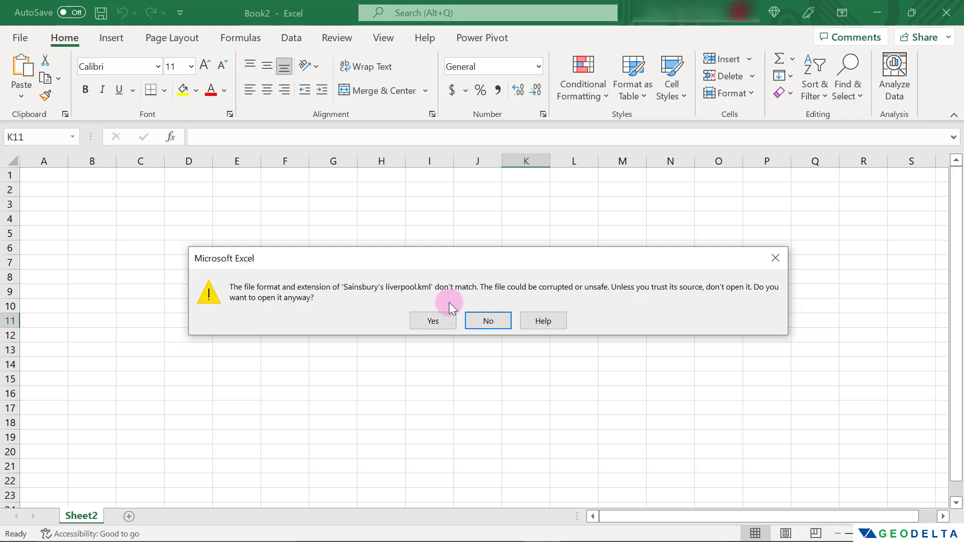
# Step: Import the KML as an XML table with the auto-created schema, then inspect the ns1:address column
pyautogui.click(438, 323)
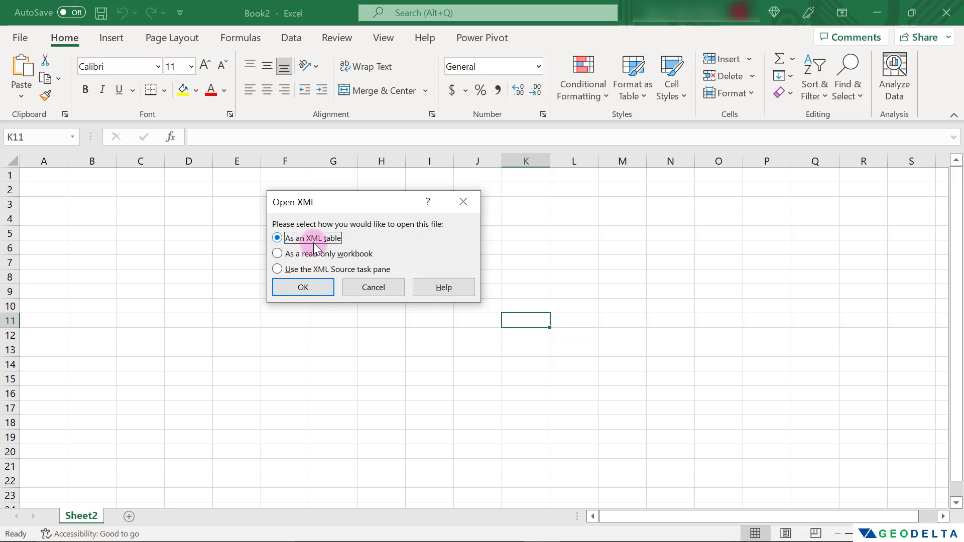
pyautogui.click(303, 287)
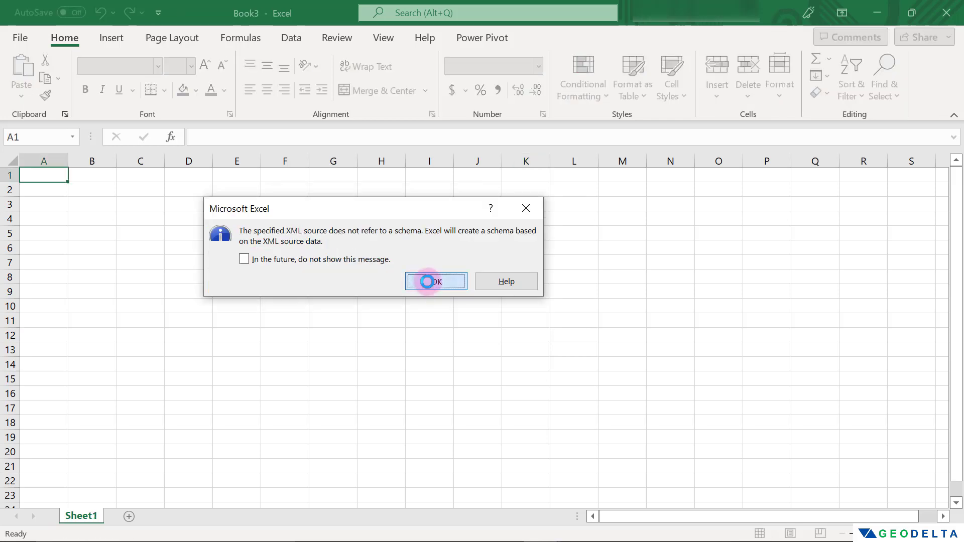
pyautogui.click(427, 281)
pyautogui.click(313, 374)
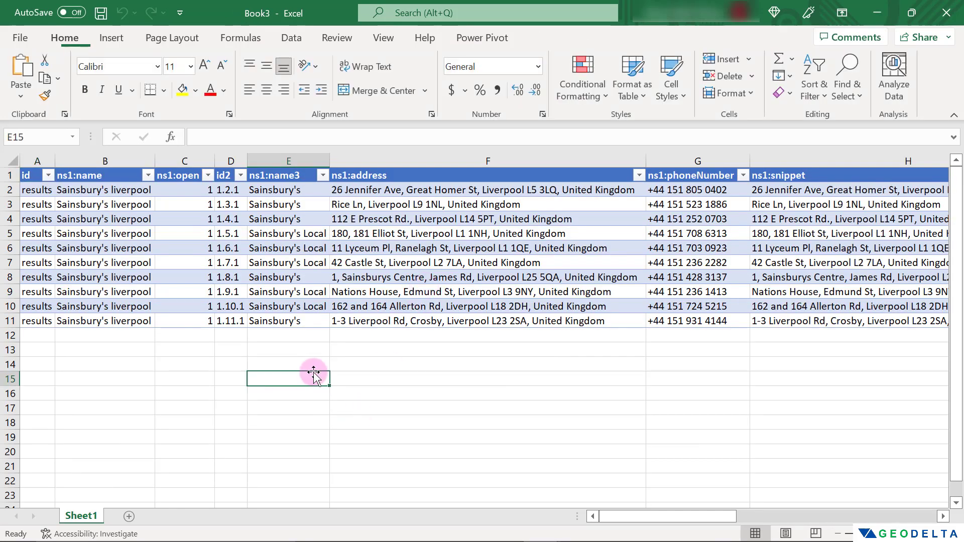
pyautogui.moveTo(633, 516)
pyautogui.mouseDown()
pyautogui.moveTo(807, 518)
pyautogui.moveTo(648, 507)
pyautogui.mouseUp()
pyautogui.click(384, 161)
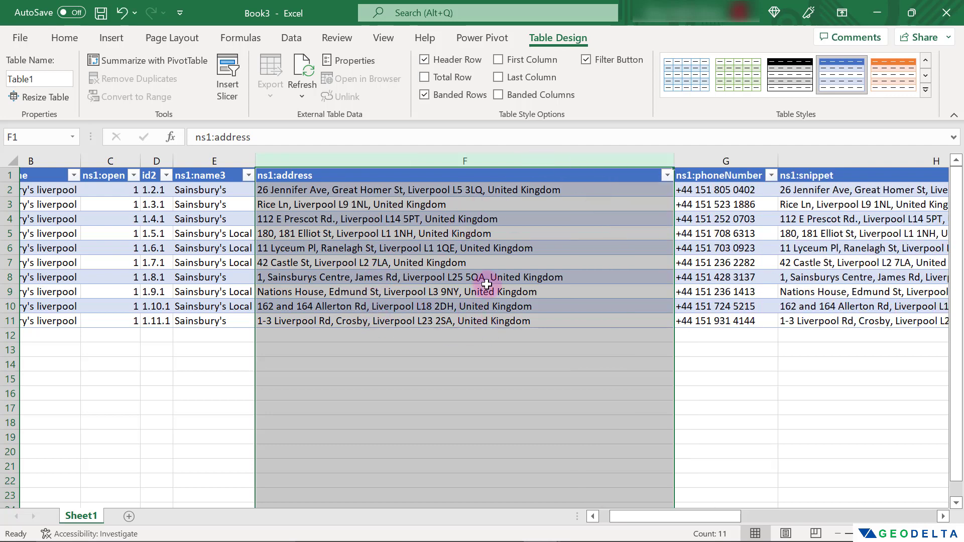
pyautogui.click(481, 349)
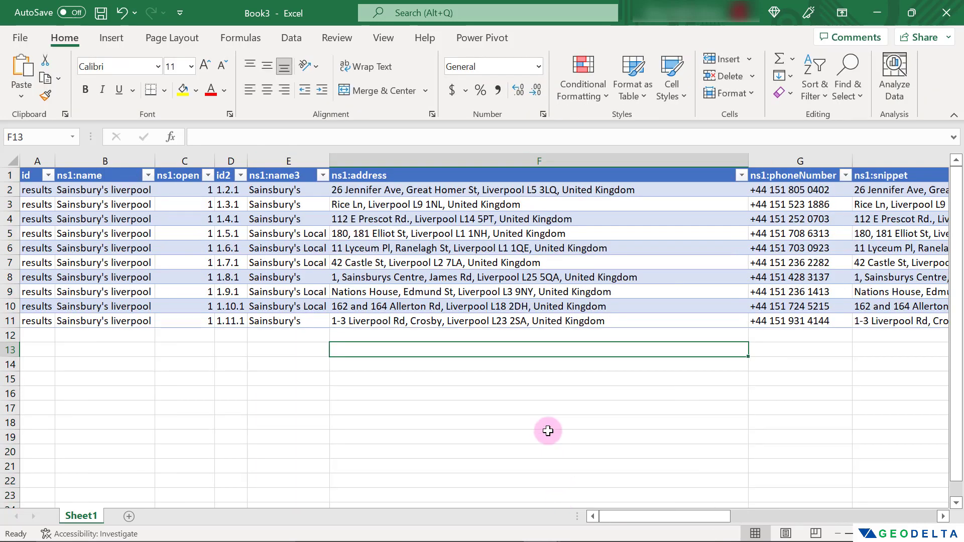